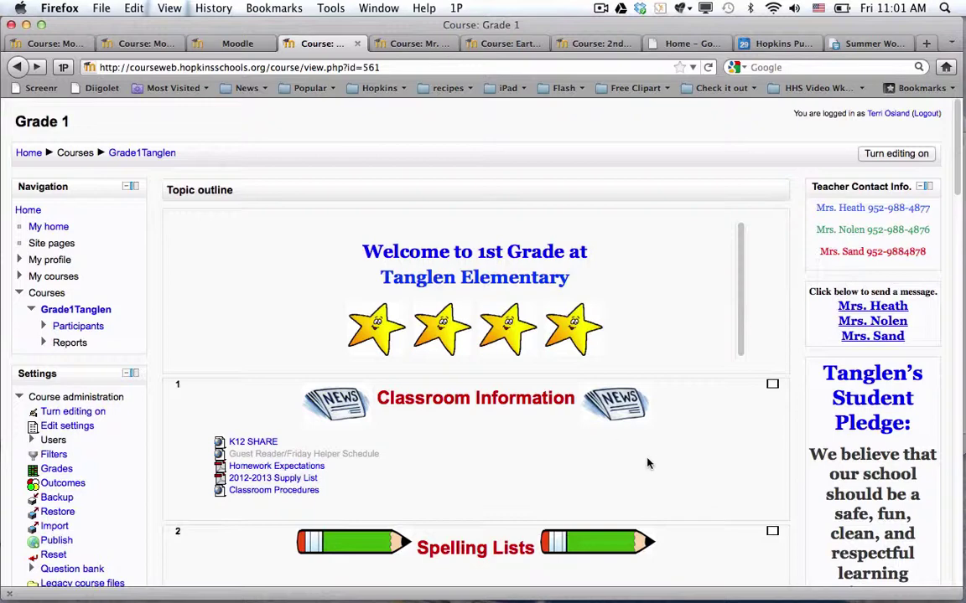
- Turn on editing for the Grade 1 course page
scroll(640, 462, down, 2)
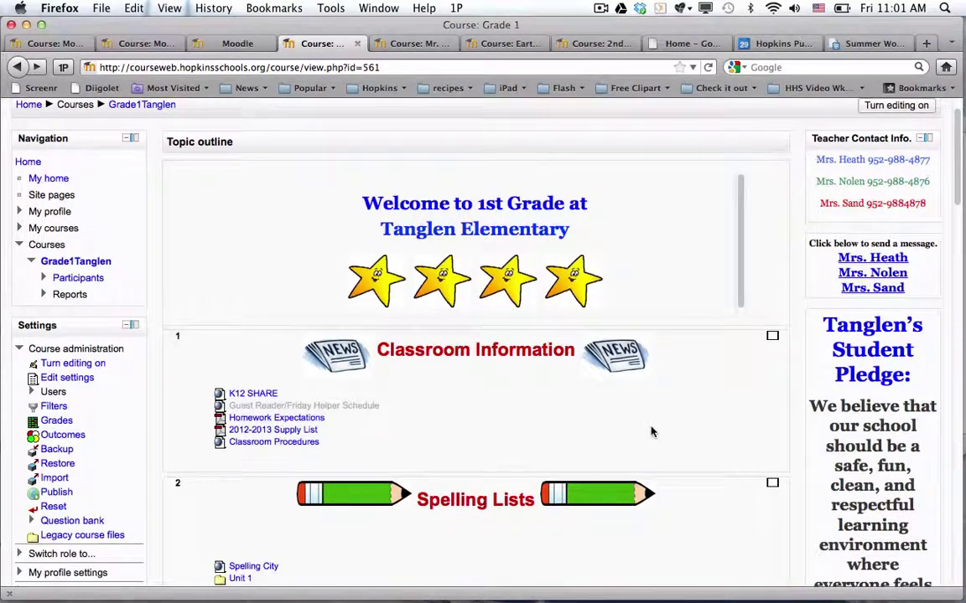
scroll(662, 457, up, 1)
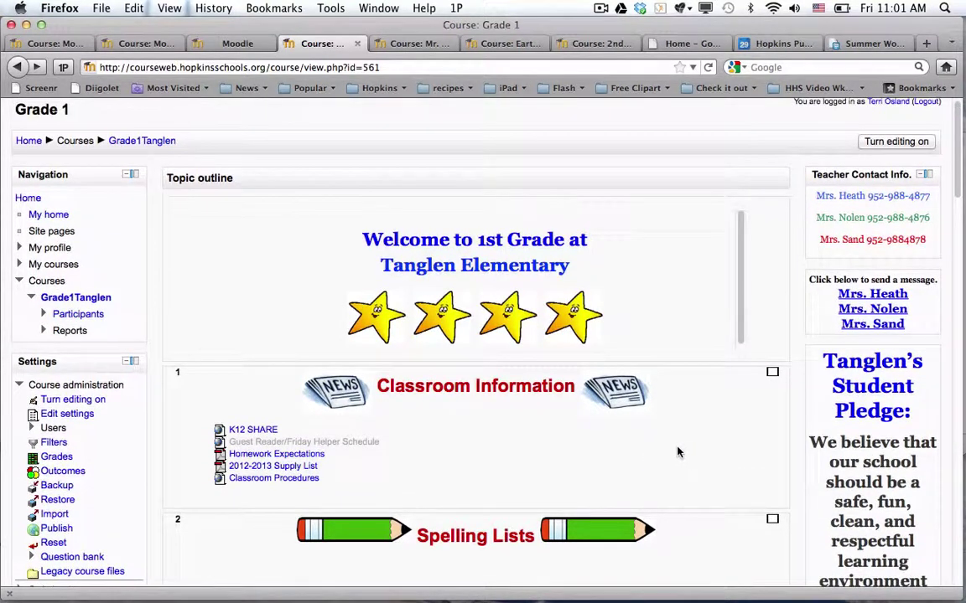
scroll(679, 452, down, 5)
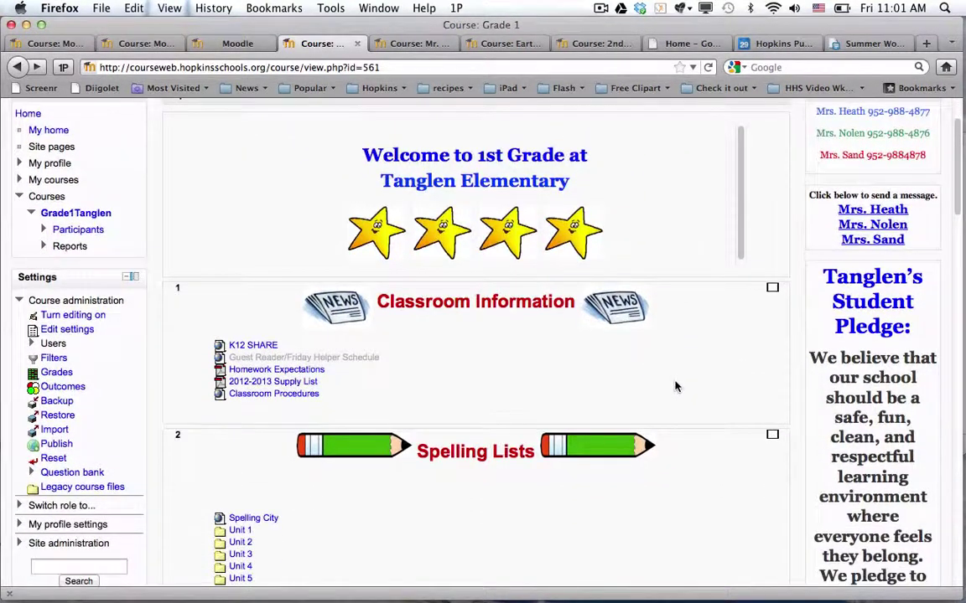
scroll(679, 369, down, 18)
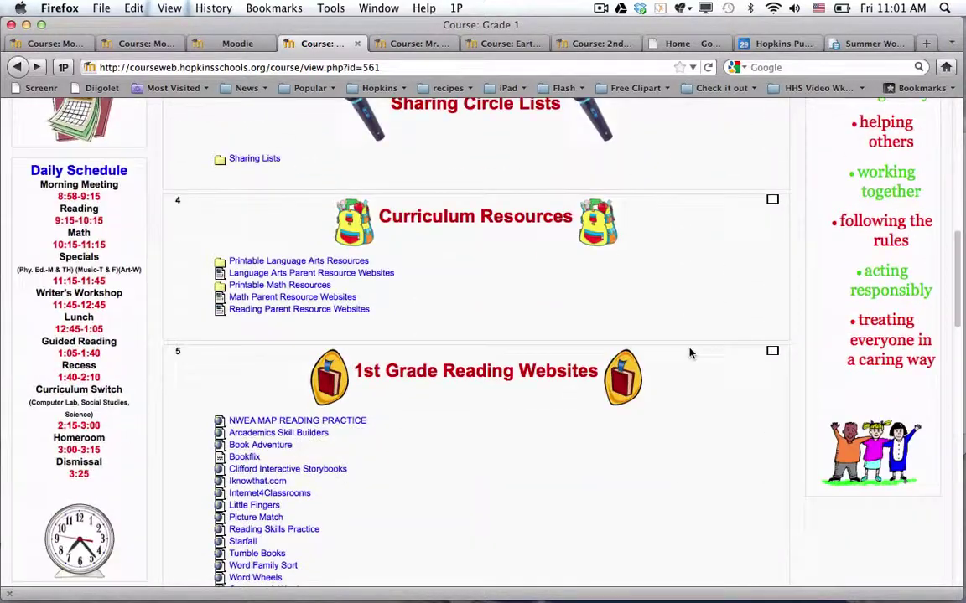
scroll(681, 361, down, 1)
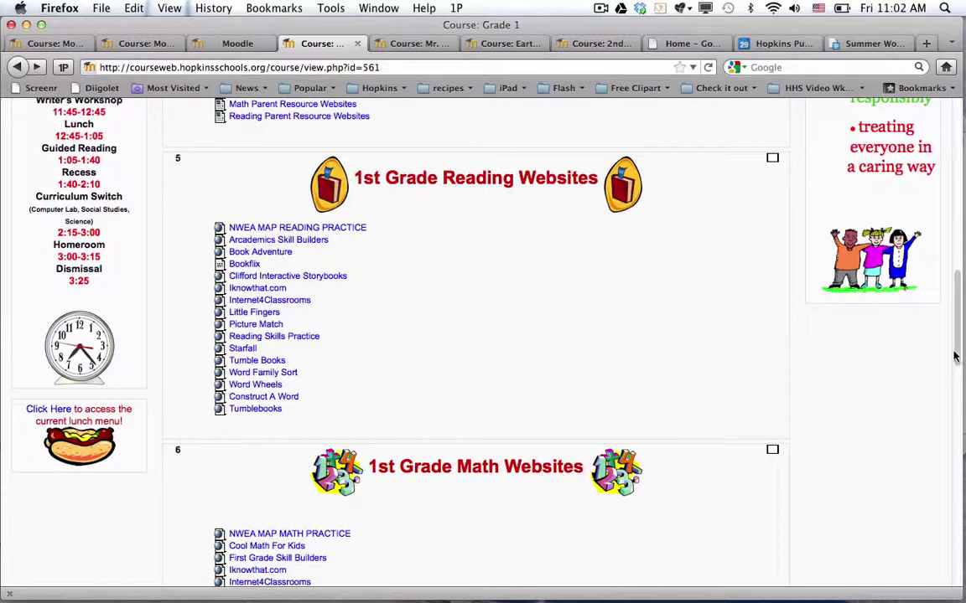
scroll(763, 345, up, 15)
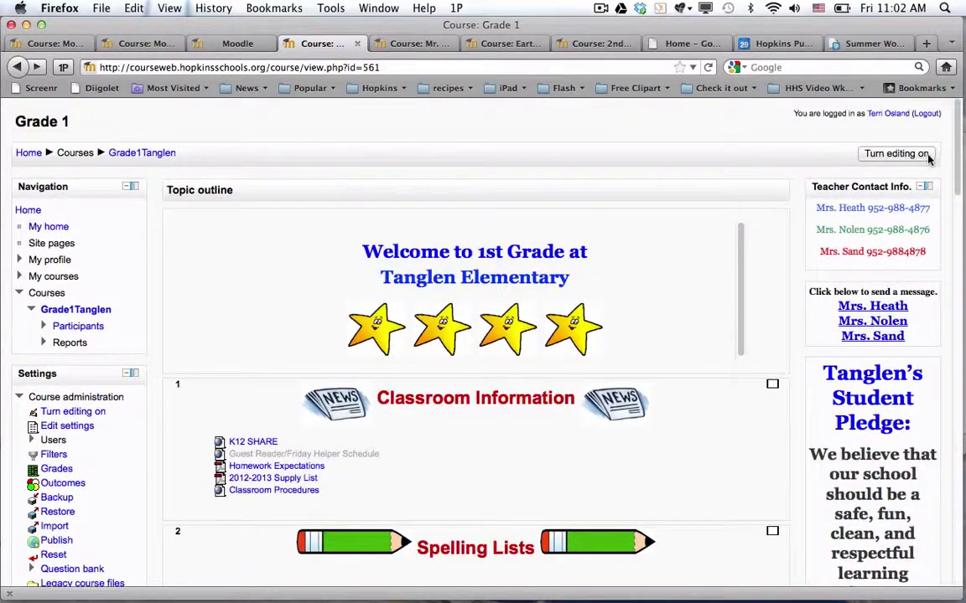
click(872, 154)
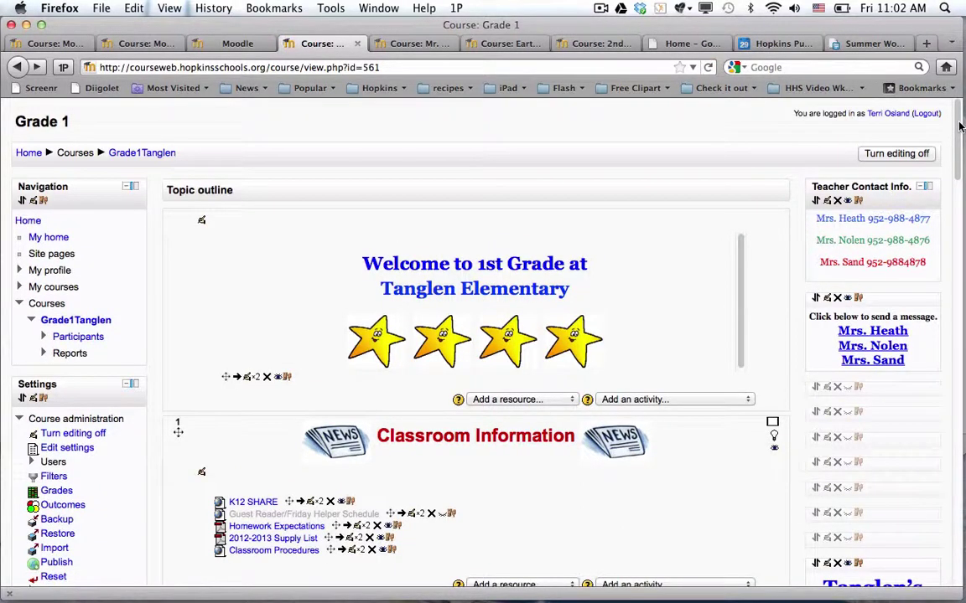
- Look at the resource types that can be added to the 1st Grade Reading Websites topic, without adding one
scroll(960, 125, down, 20)
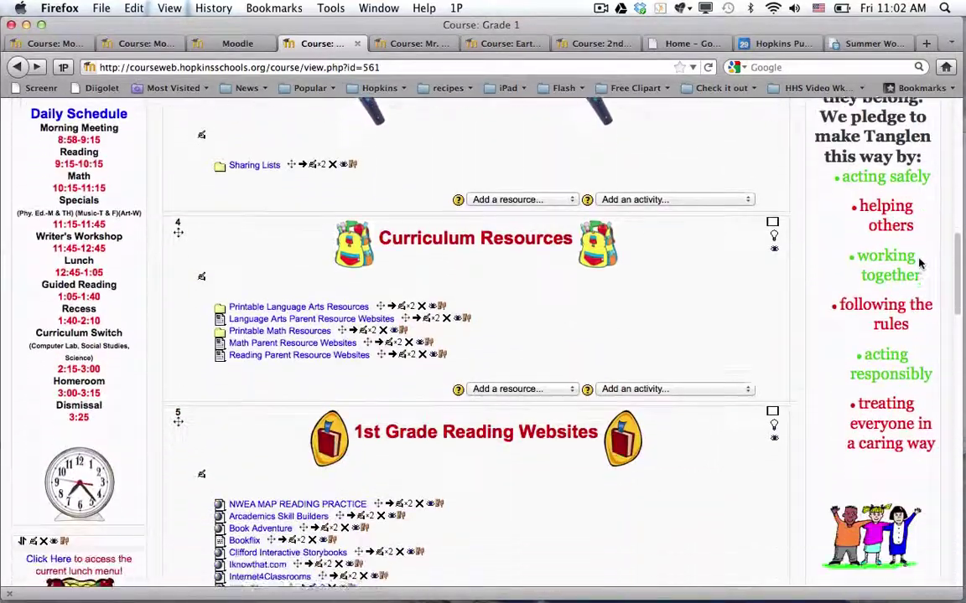
scroll(912, 285, down, 4)
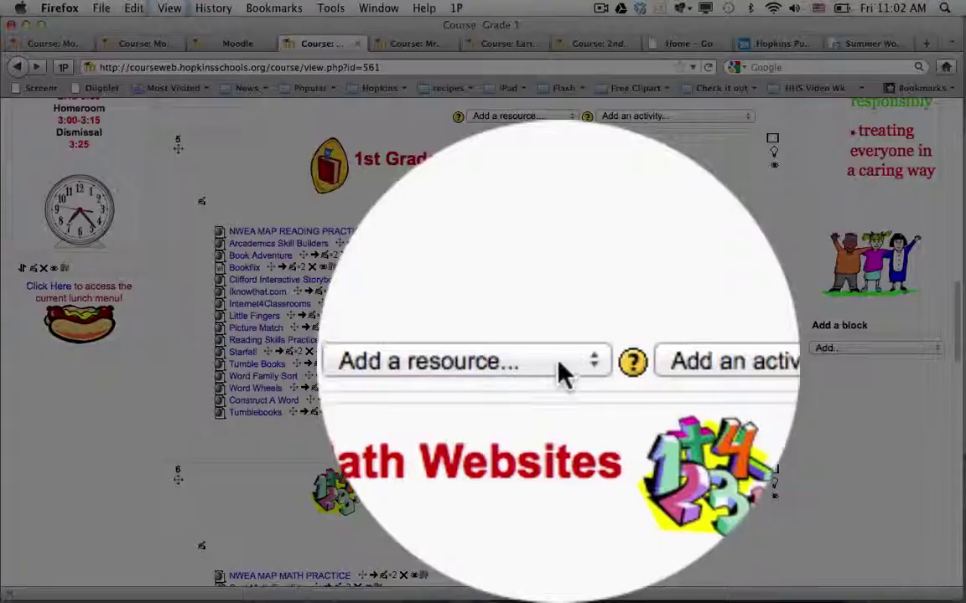
click(562, 371)
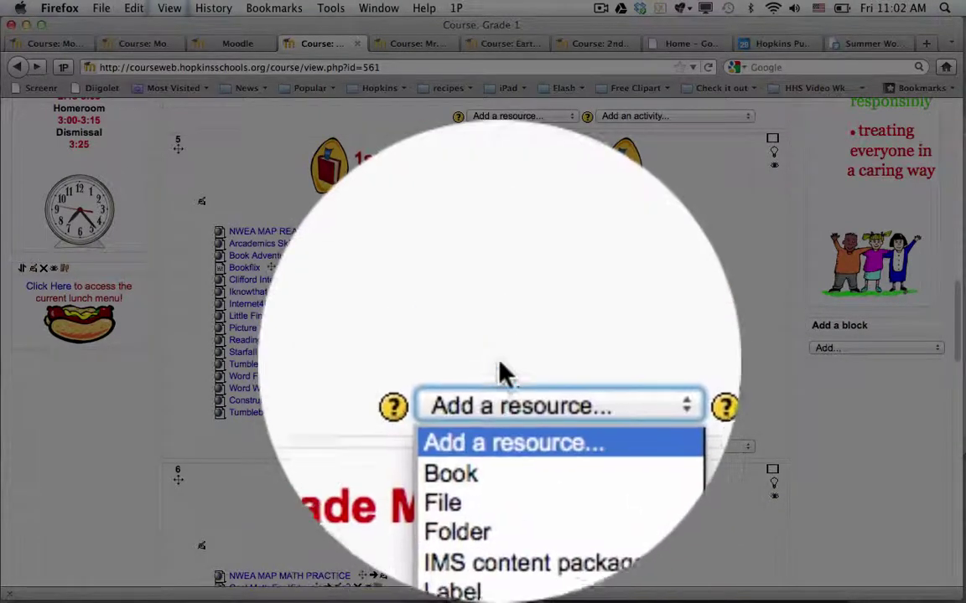
key(Escape)
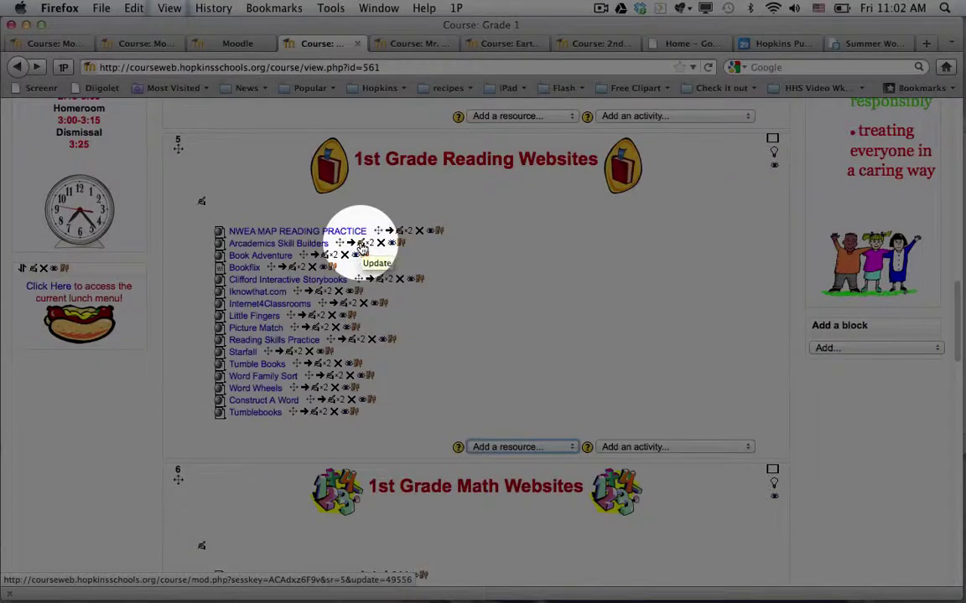
- Edit the Arcademics Skill Builders link under 1st Grade Reading Websites and enter the description "Practice reading skills through competition."
click(360, 248)
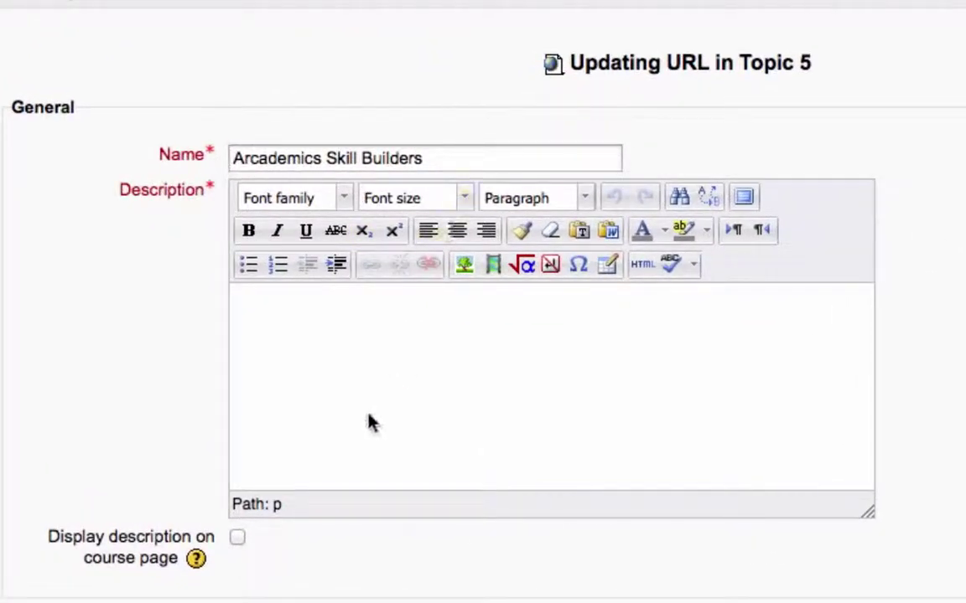
click(337, 344)
mouse_move(210, 190)
text(Practice )
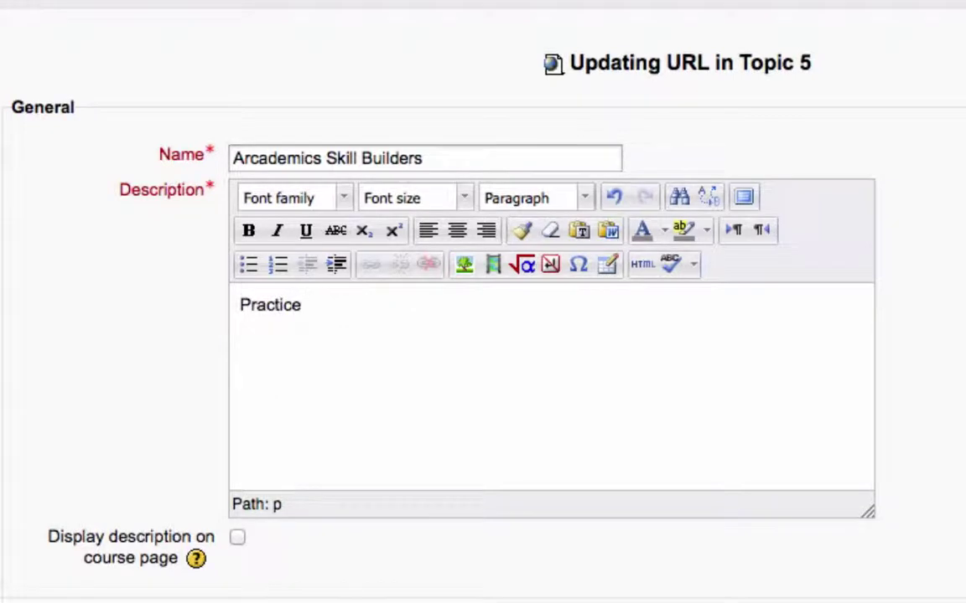
text(m)
key(BackSpace)
text(reading skills )
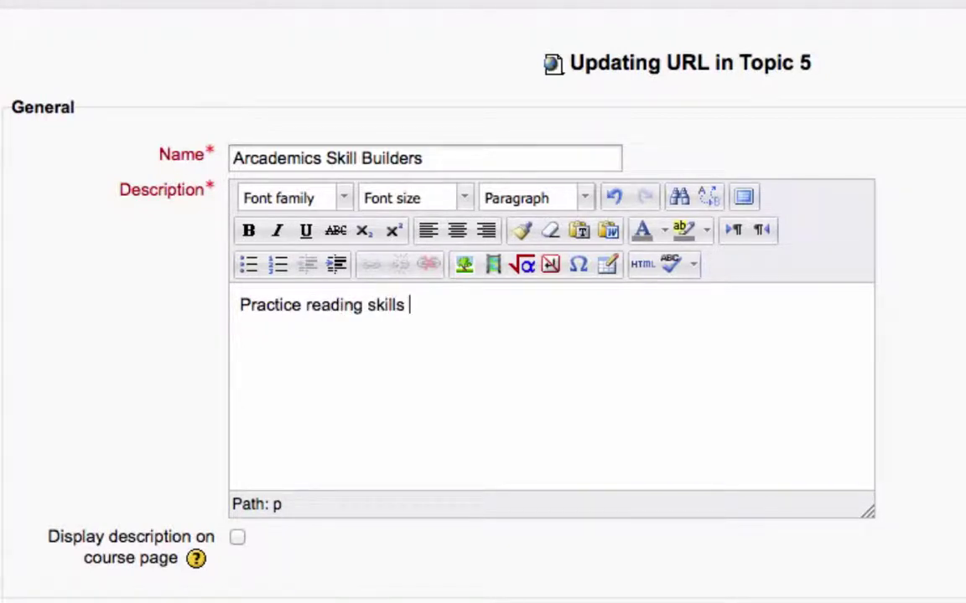
text(through competition.)
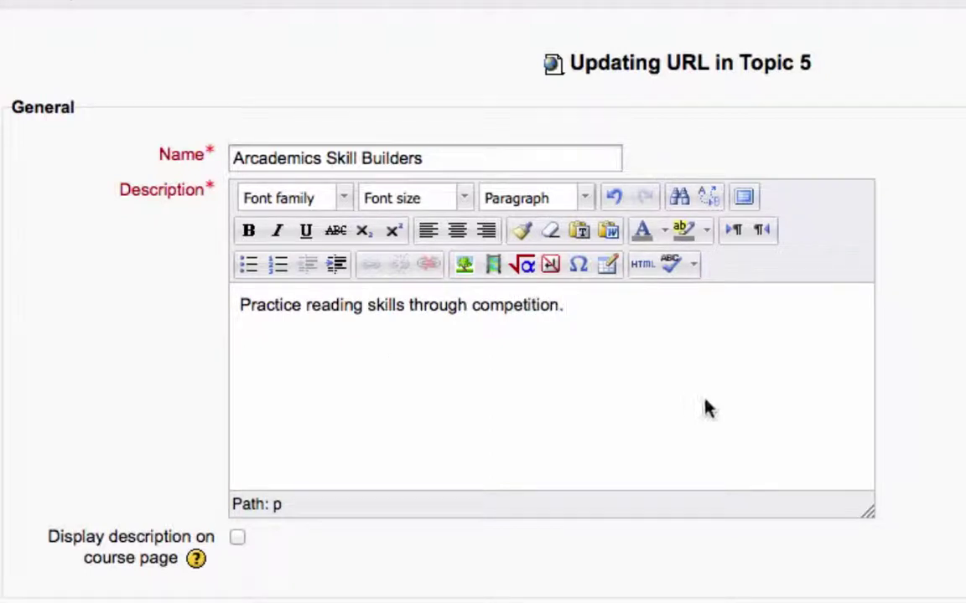
- Look over the link's URL, display and visibility settings, and save the changes, returning to the course
scroll(704, 409, down, 5)
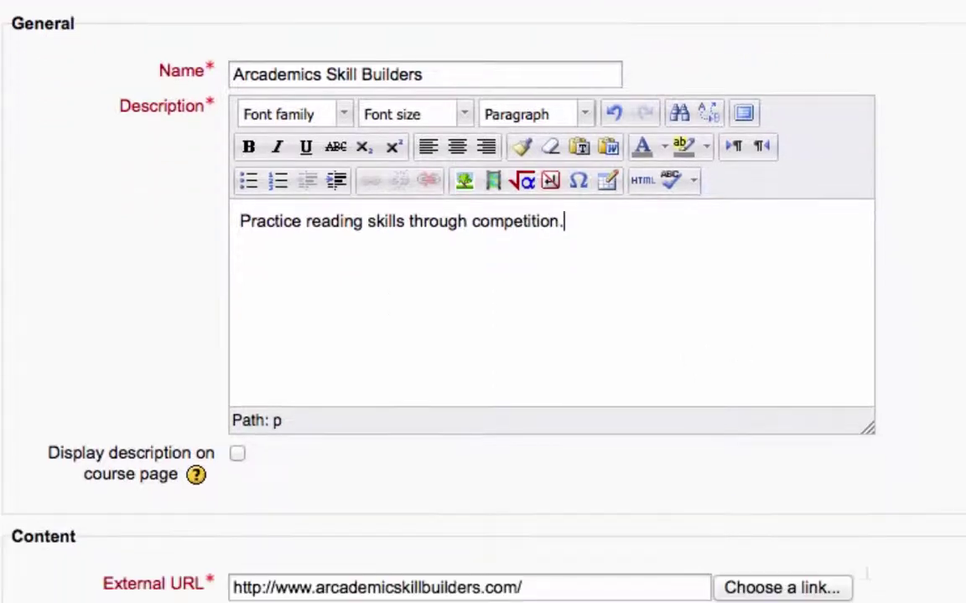
scroll(912, 438, down, 2)
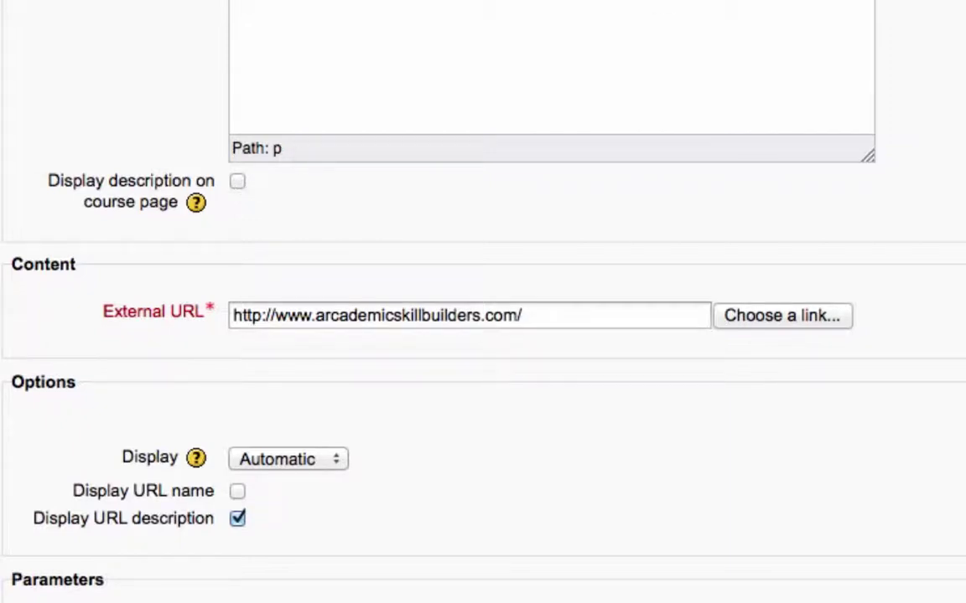
scroll(771, 492, down, 1)
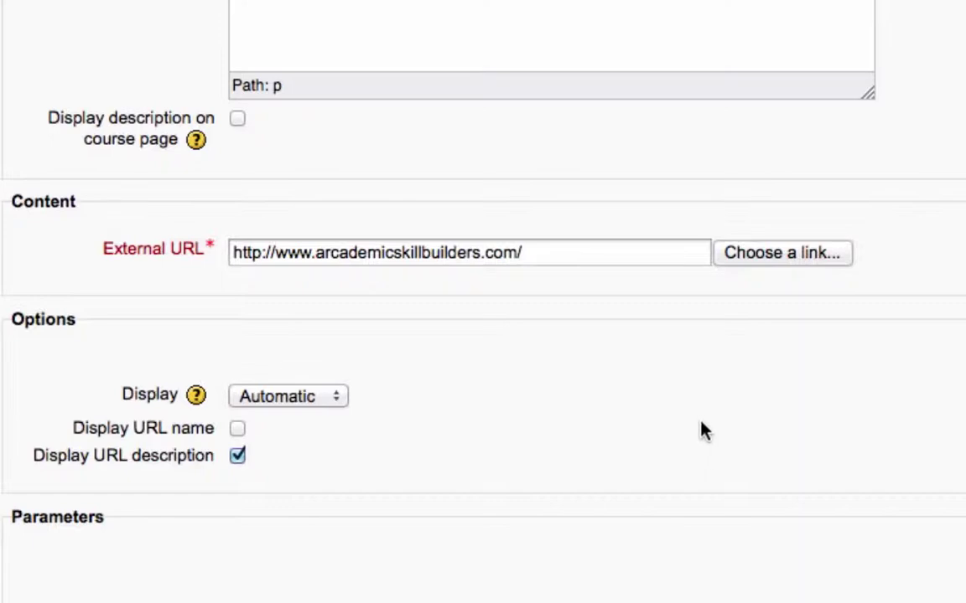
scroll(701, 431, down, 3)
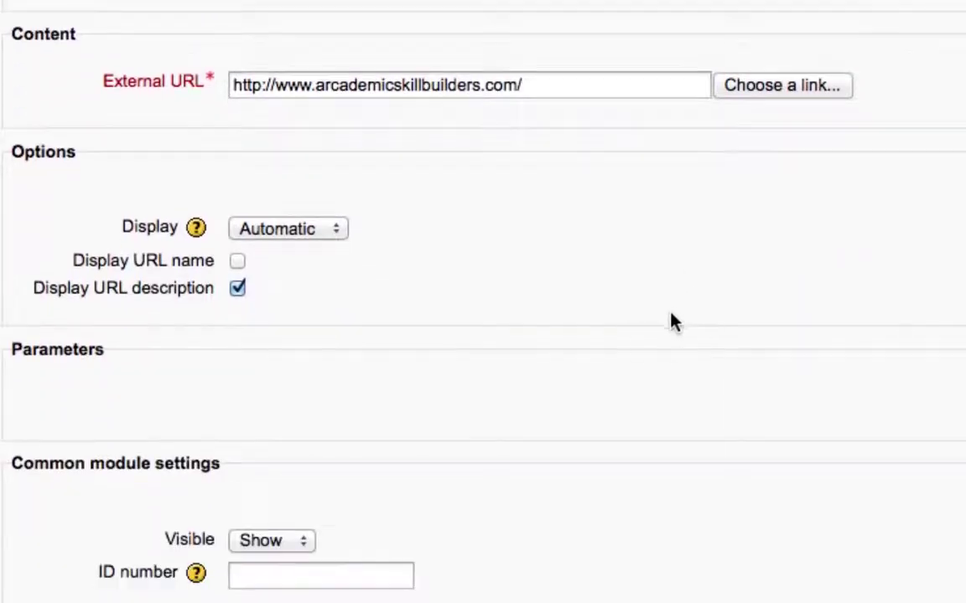
scroll(662, 323, down, 2)
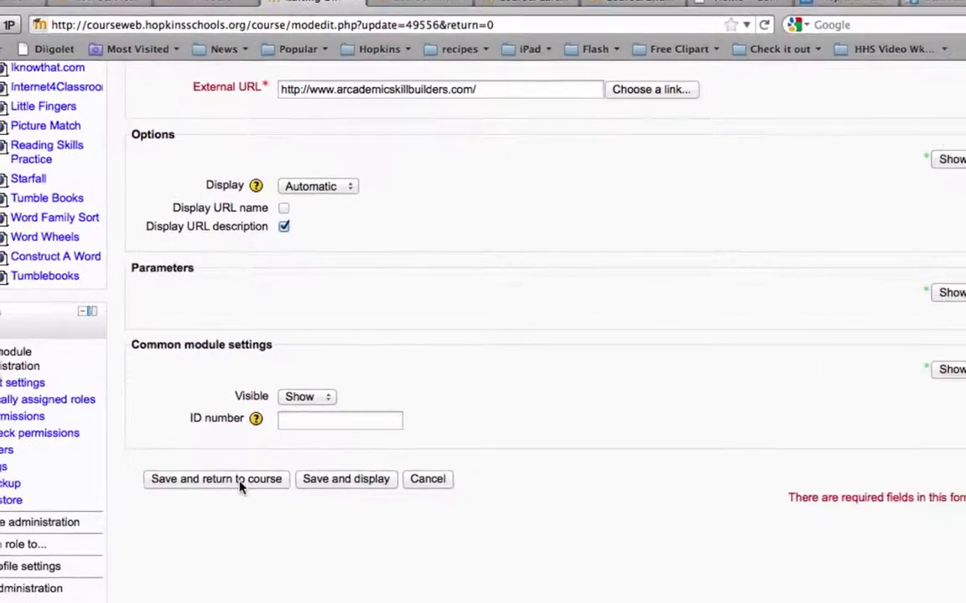
click(350, 462)
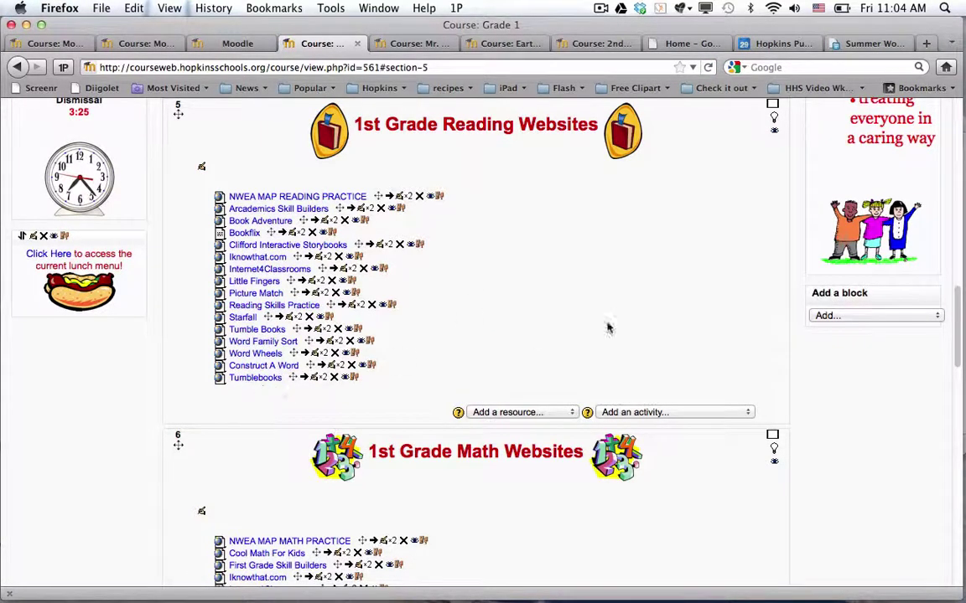
- Examine the math, curriculum-related and author of the week website lists in the Grade 1 course
scroll(696, 324, up, 2)
scroll(696, 310, down, 8)
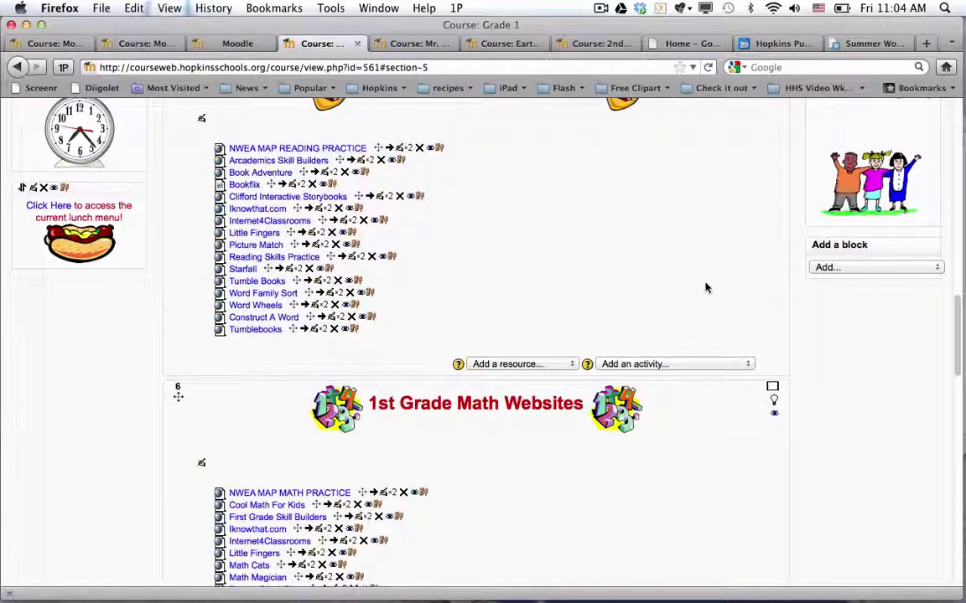
scroll(700, 291, down, 3)
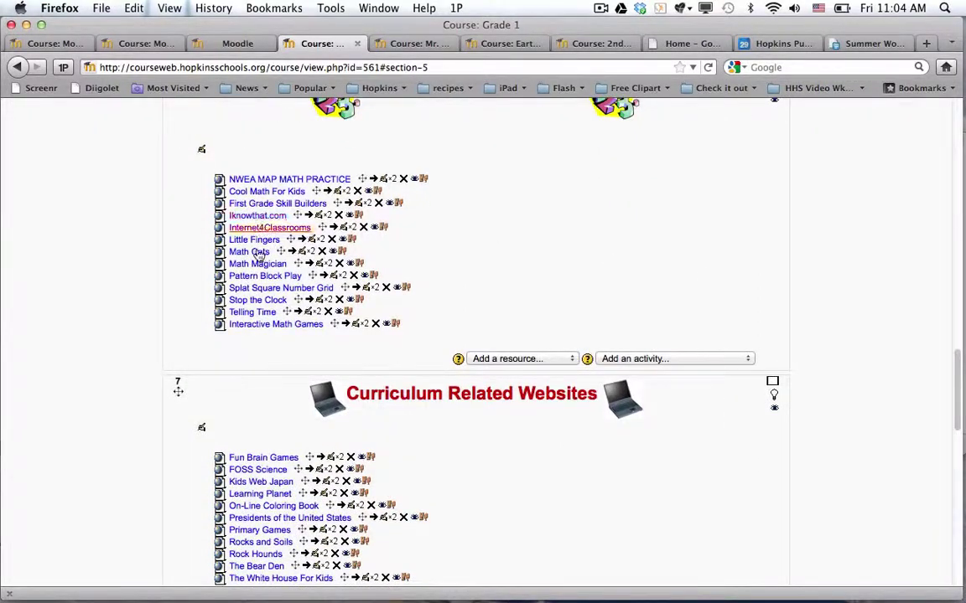
scroll(495, 491, down, 10)
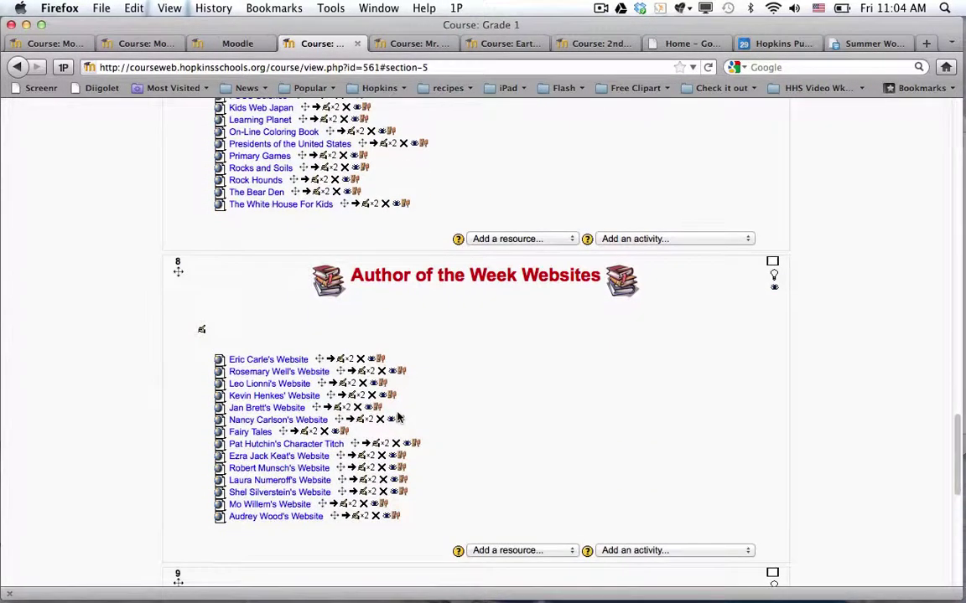
- Switch to the 6th grade class course, view the Math Video Tutorials page in its Math topic, and return to the course
click(357, 47)
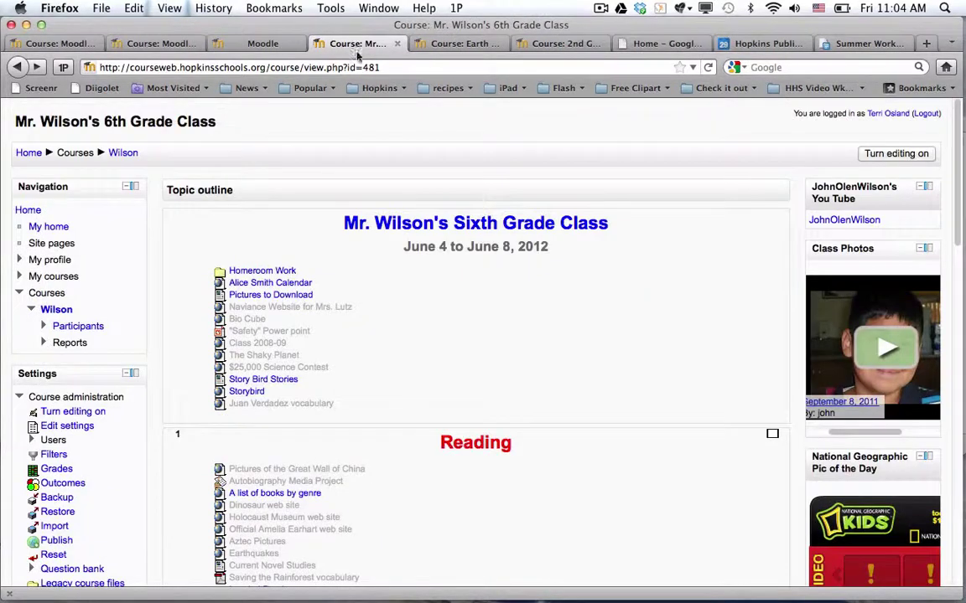
scroll(577, 353, down, 10)
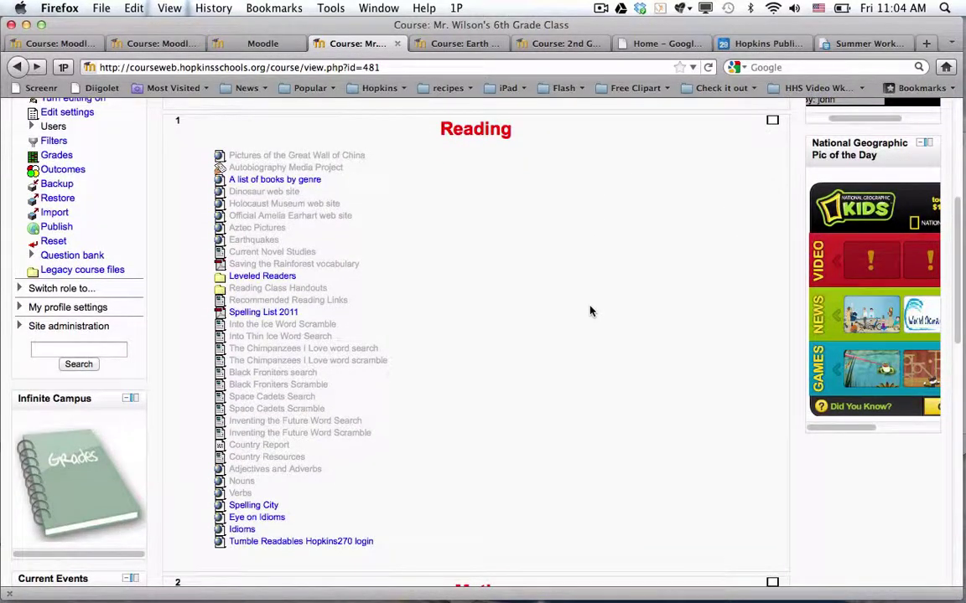
scroll(590, 311, down, 9)
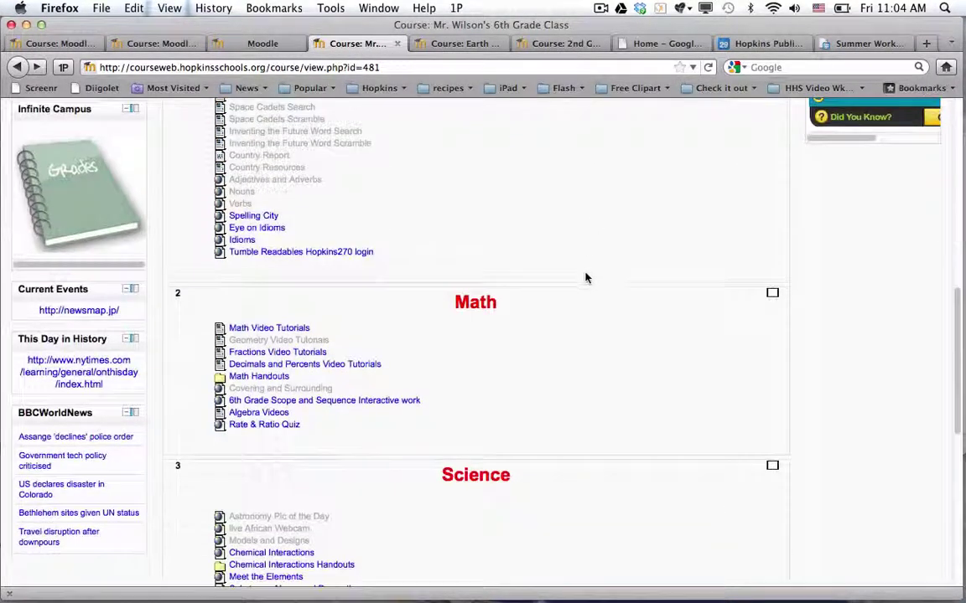
scroll(580, 277, down, 2)
scroll(567, 277, down, 1)
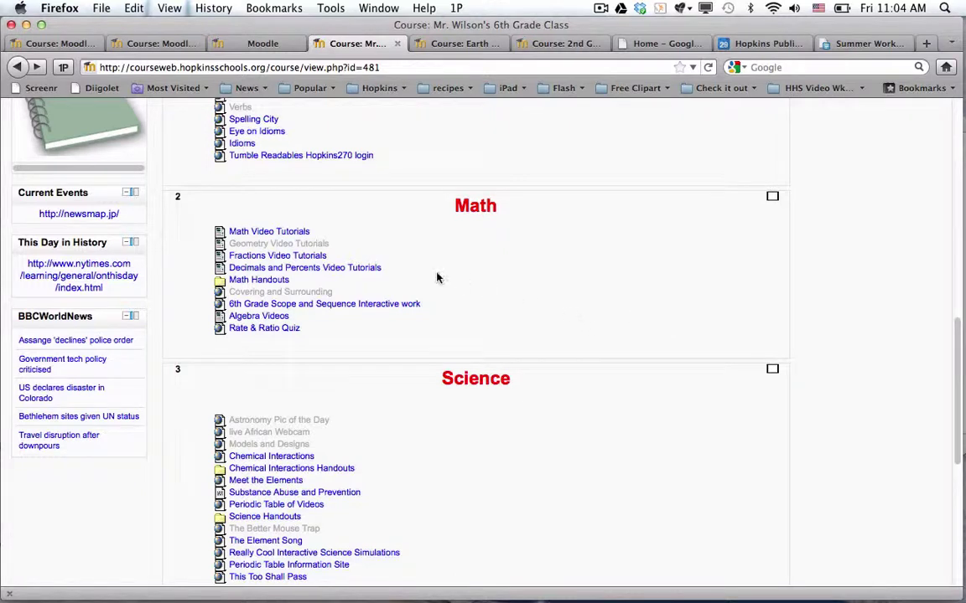
click(289, 238)
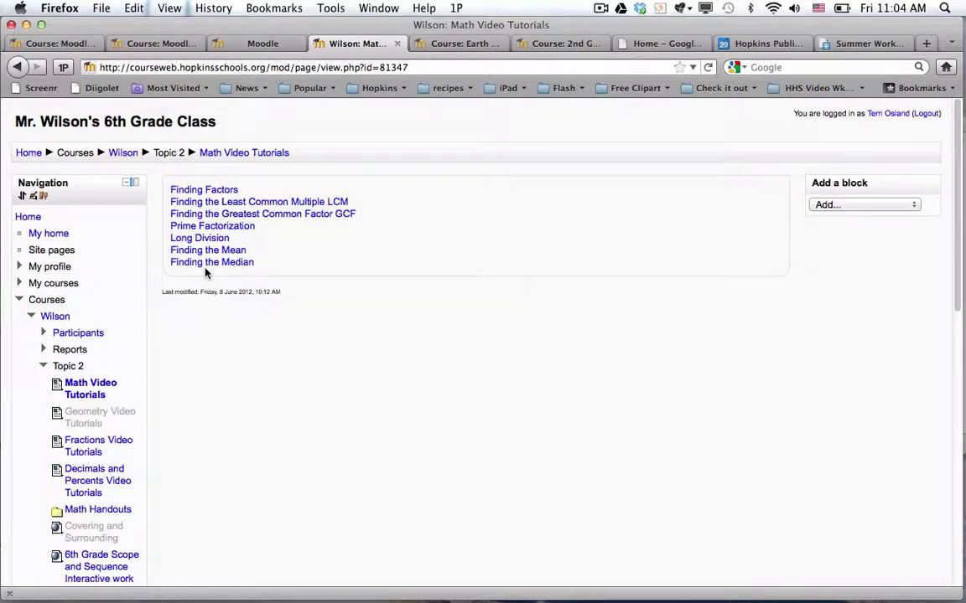
click(18, 69)
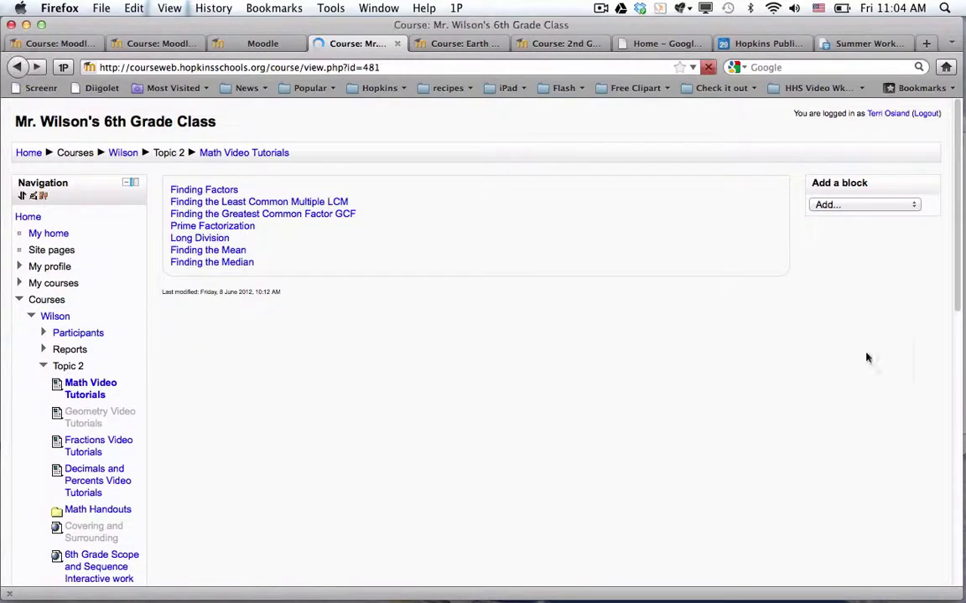
- Turn on editing in the 6th grade class course and look over the resource types available for the Math topic
drag(961, 386, 949, 176)
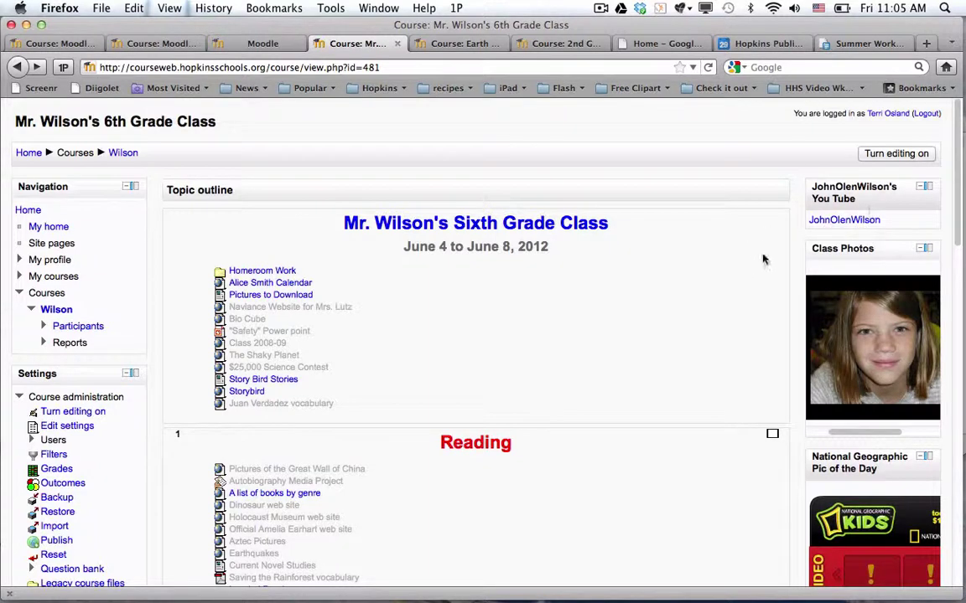
click(881, 156)
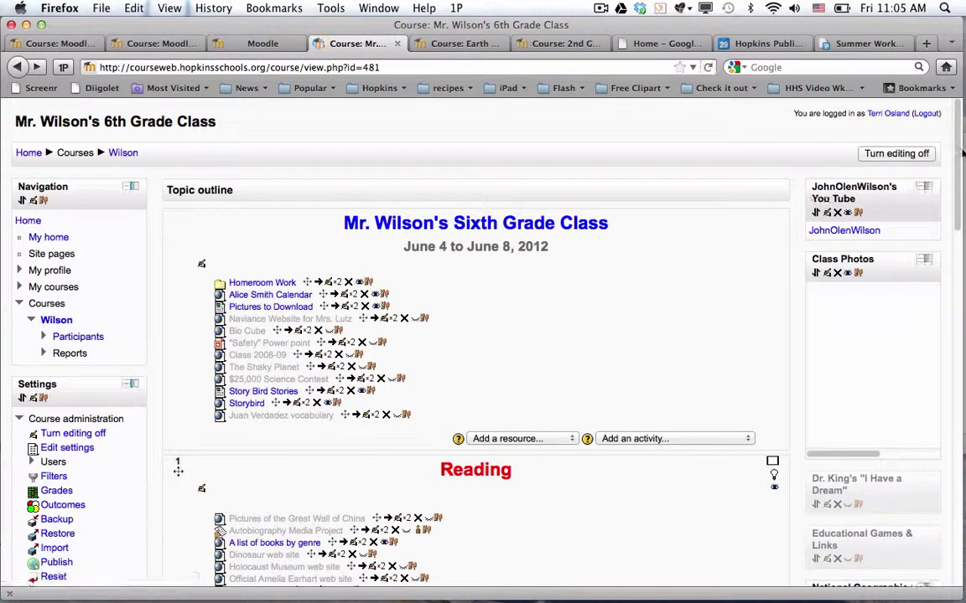
scroll(960, 151, down, 15)
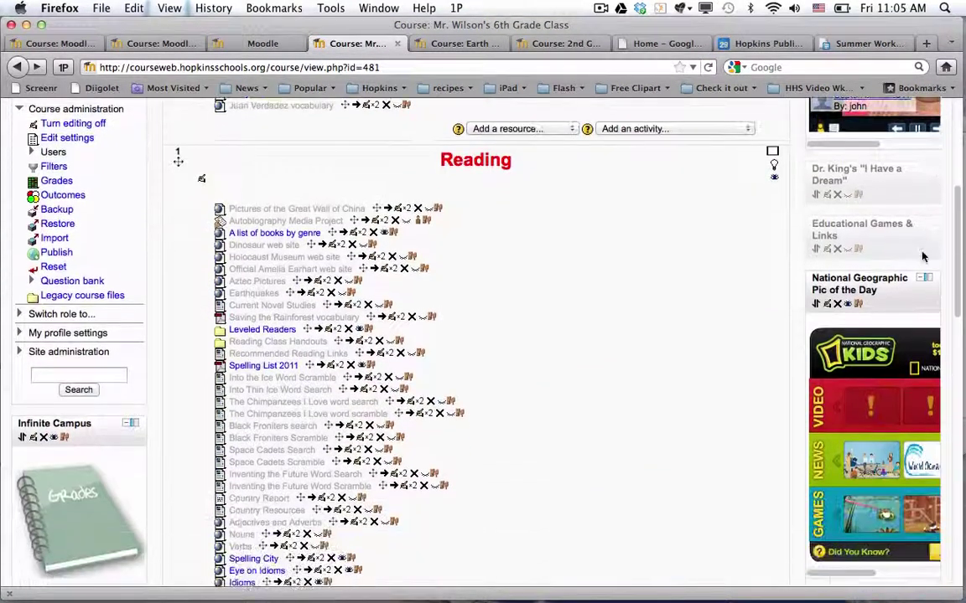
scroll(915, 336, down, 2)
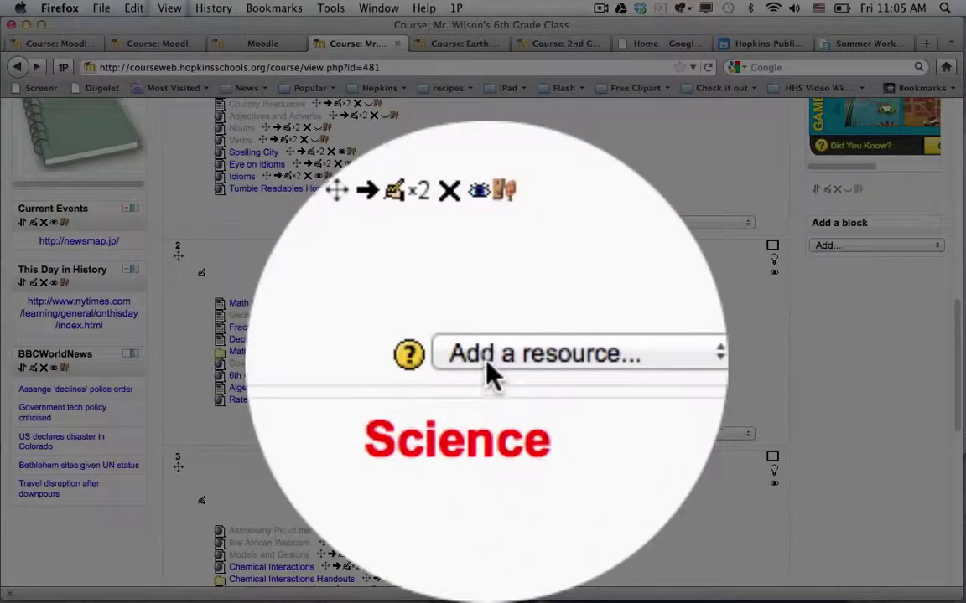
click(485, 366)
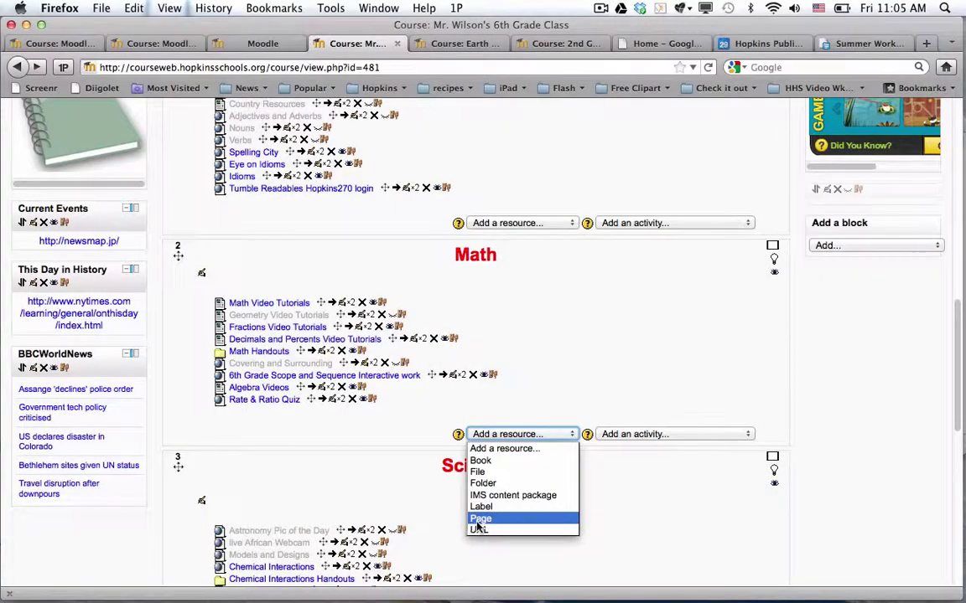
click(508, 340)
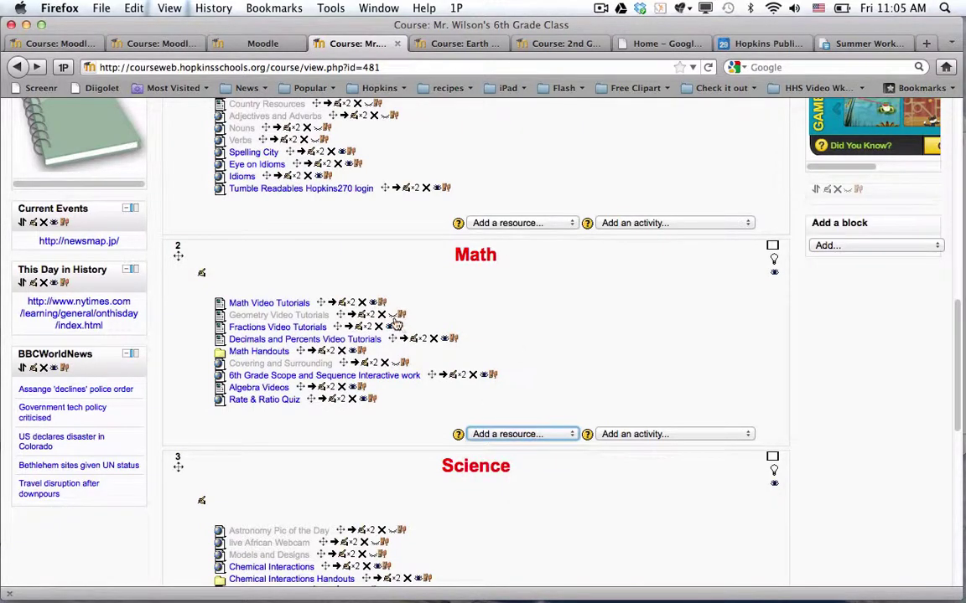
- Edit the Math Video Tutorials page in the Math topic and enter the description "math videos"
click(342, 303)
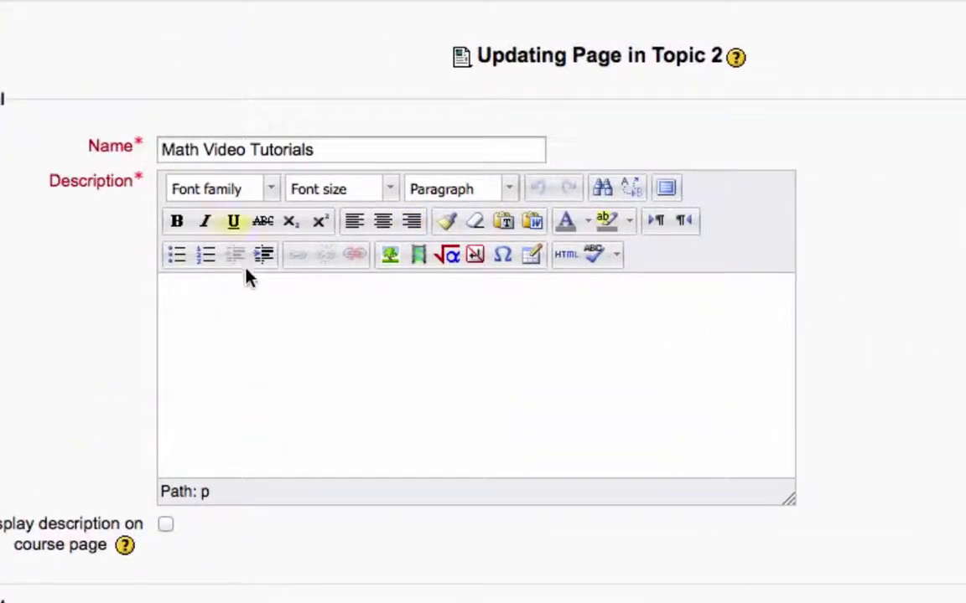
click(231, 319)
text(math videos)
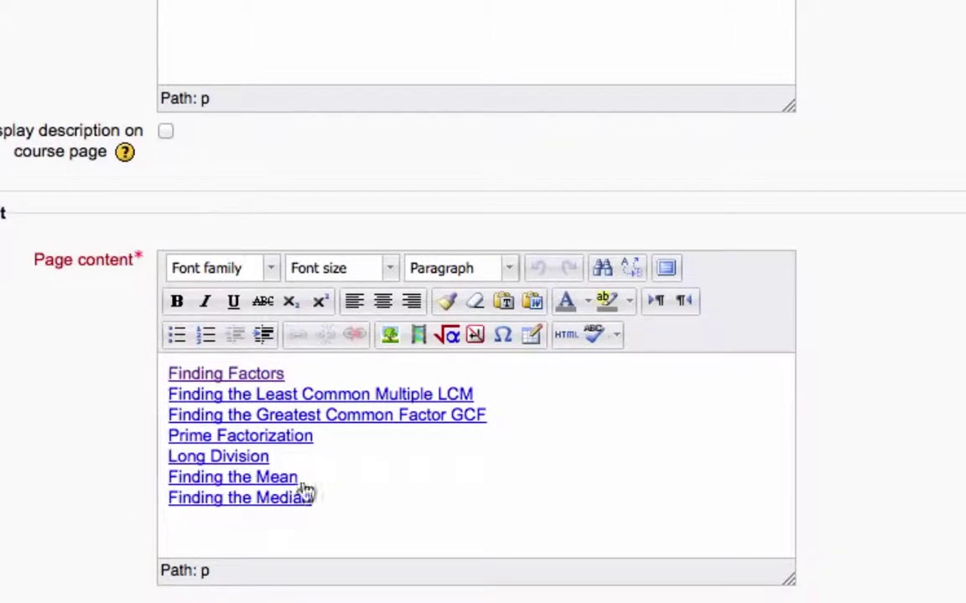
- Check the URL and target of the Finding Factors link in the page content, and apply the link settings
drag(297, 379, 155, 380)
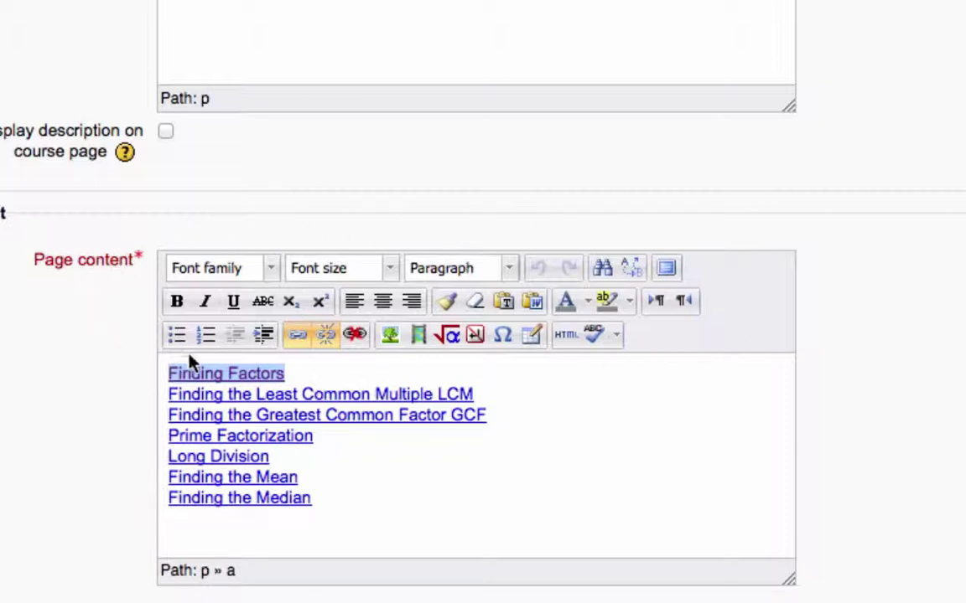
click(295, 333)
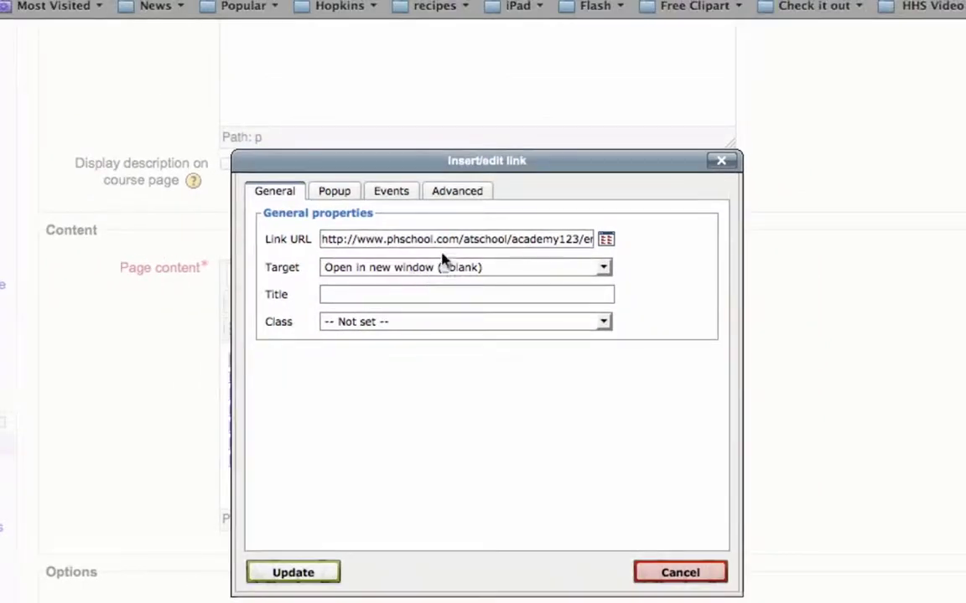
click(292, 577)
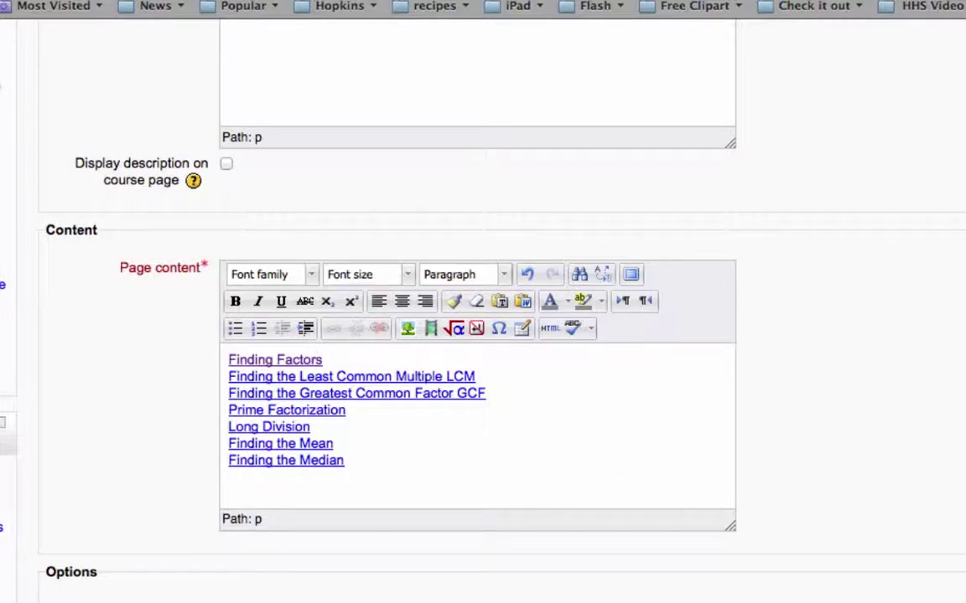
- Save the Math Video Tutorials page and return to the course
scroll(482, 319, down, 1)
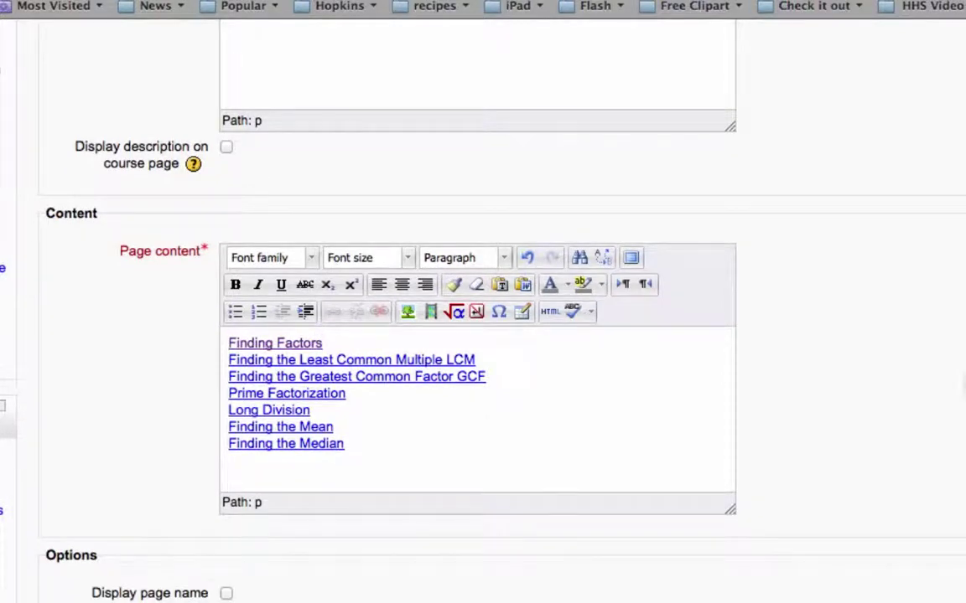
scroll(937, 362, down, 8)
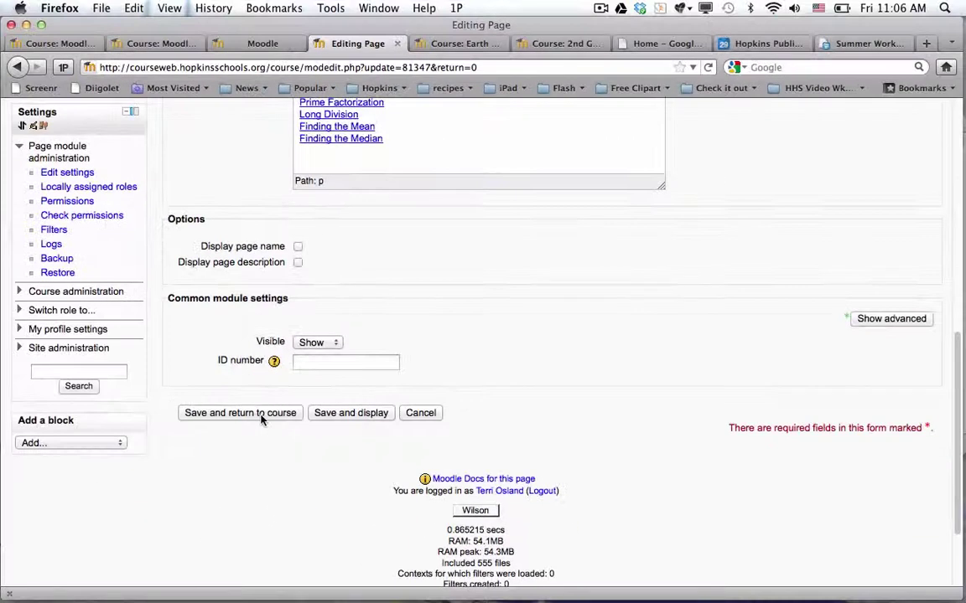
click(172, 509)
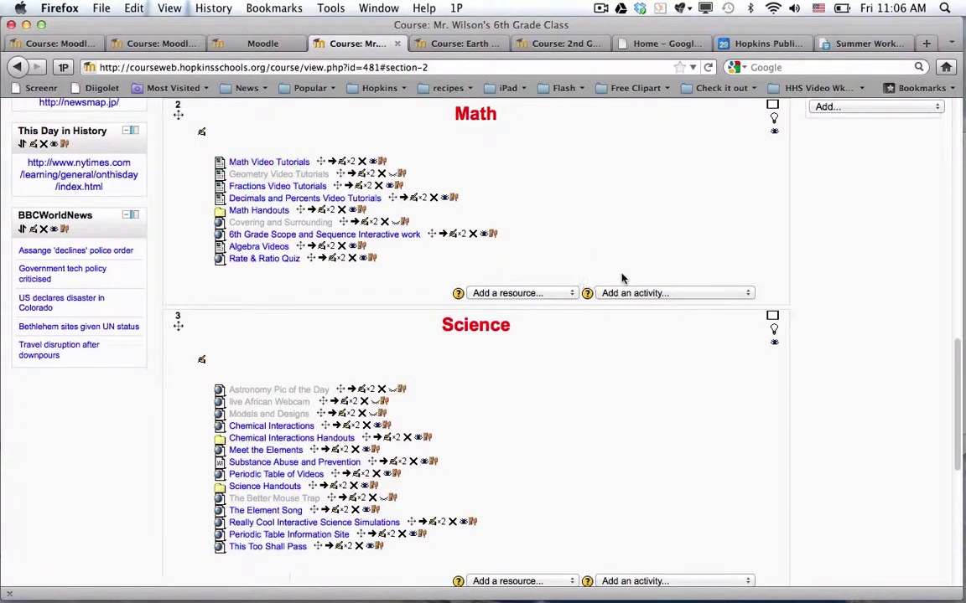
scroll(894, 379, up, 1)
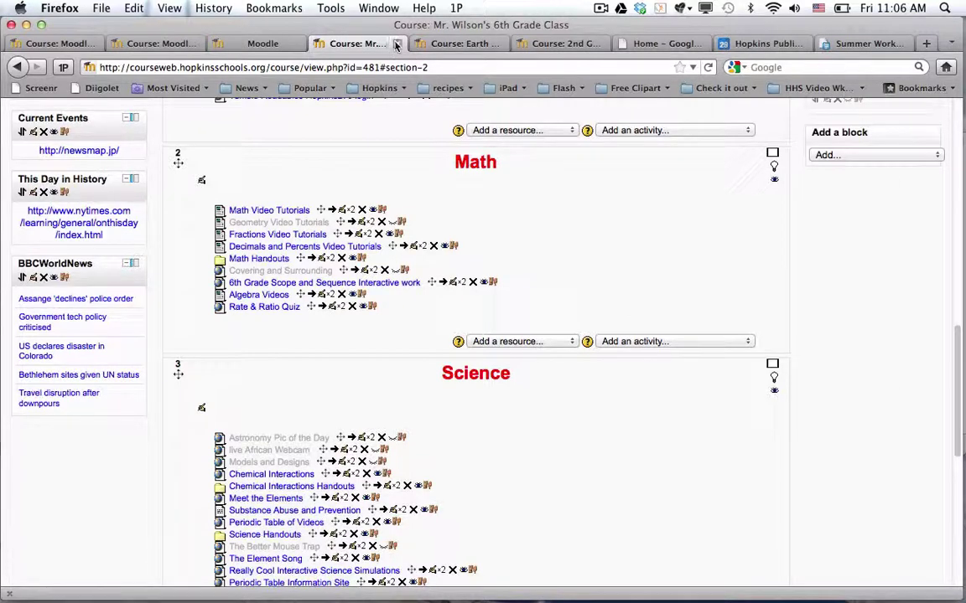
- Switch to the Earth Science course, turn on editing, and look over the block types that can be added
click(429, 44)
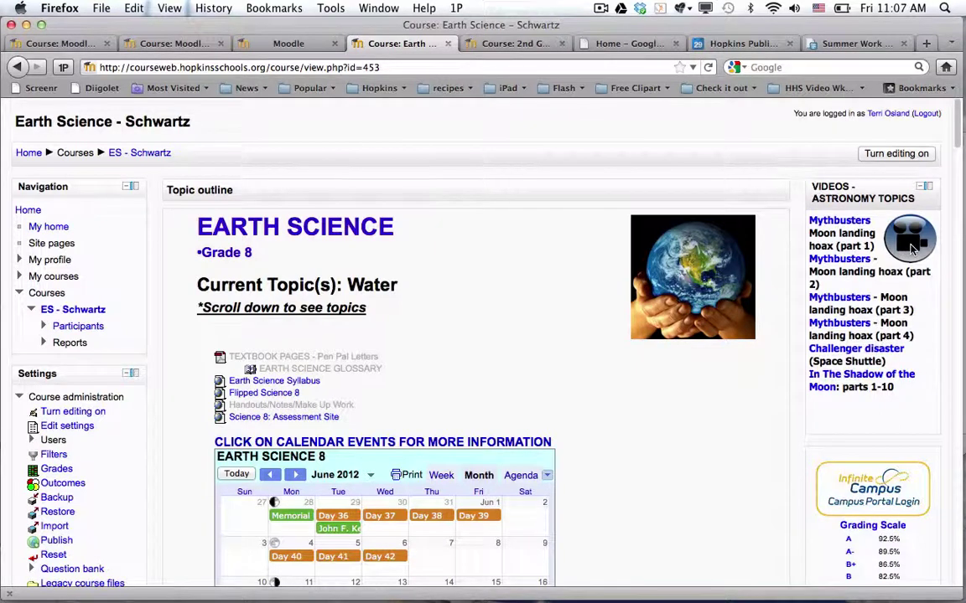
click(893, 154)
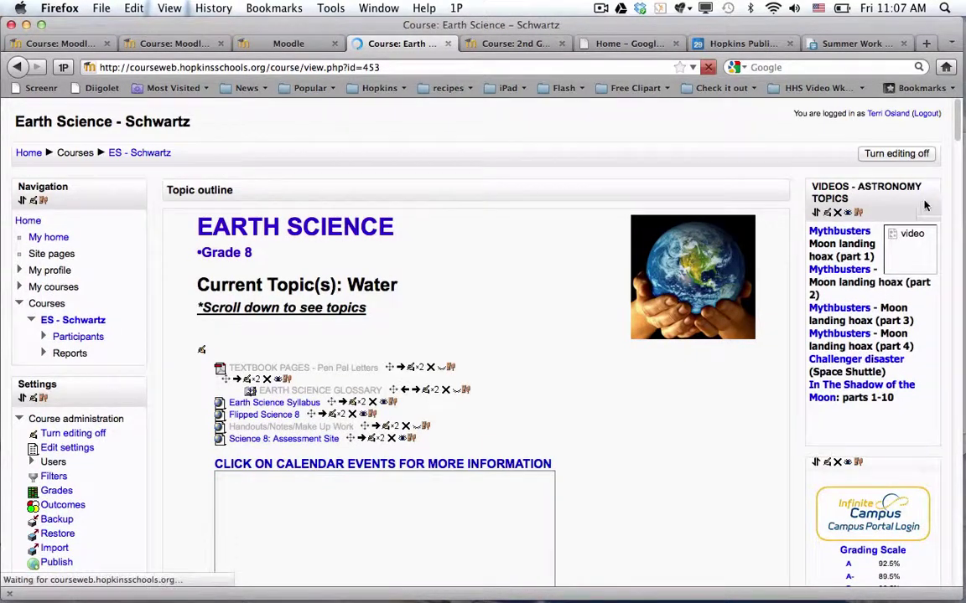
scroll(950, 162, down, 10)
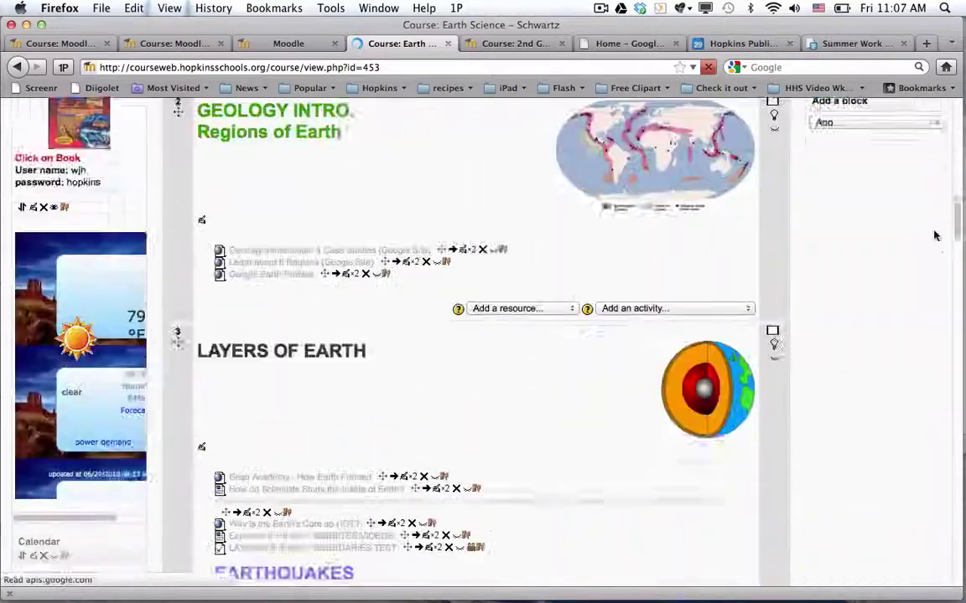
scroll(932, 226, up, 2)
click(887, 269)
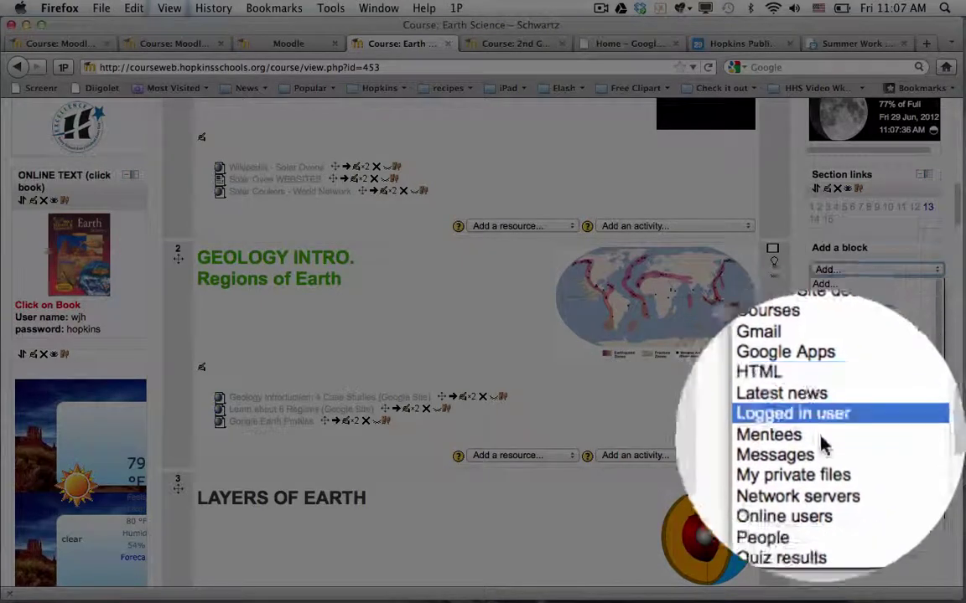
key(Escape)
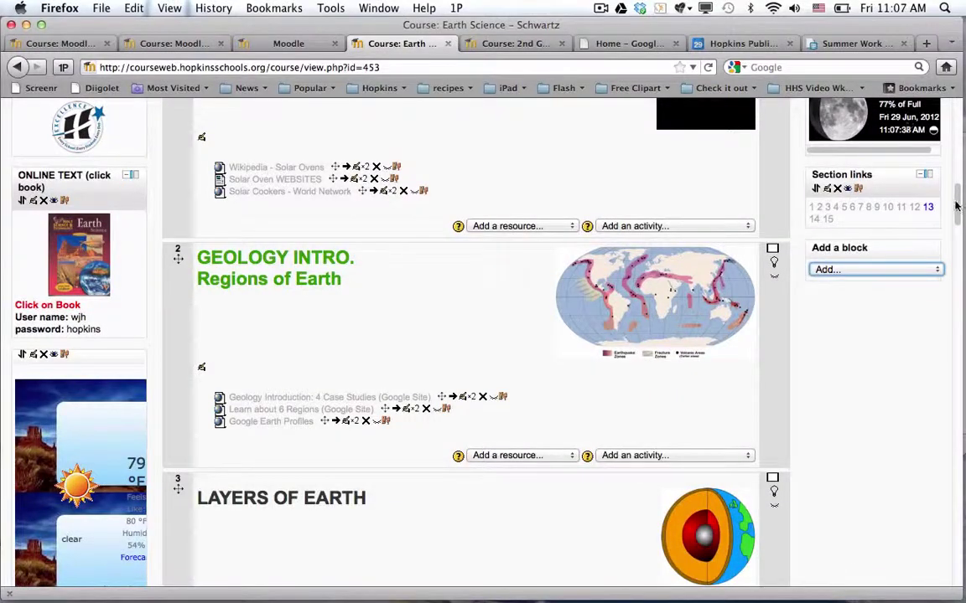
- Open the configuration of the VIDEOS - ASTRONOMY TOPICS block and inspect the first Mythbusters link's URL and target options
scroll(955, 206, up, 15)
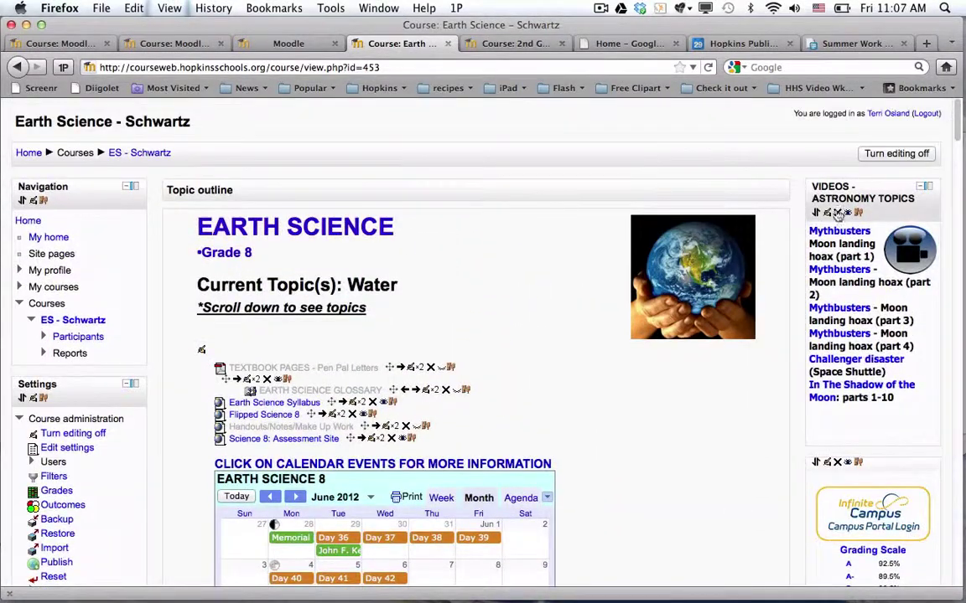
click(828, 215)
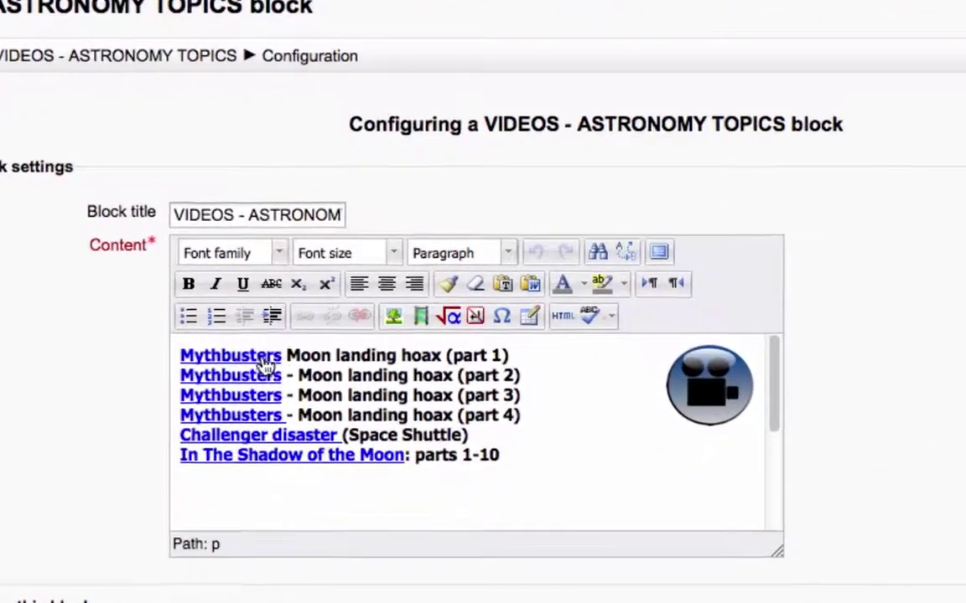
click(266, 362)
drag(280, 359, 143, 371)
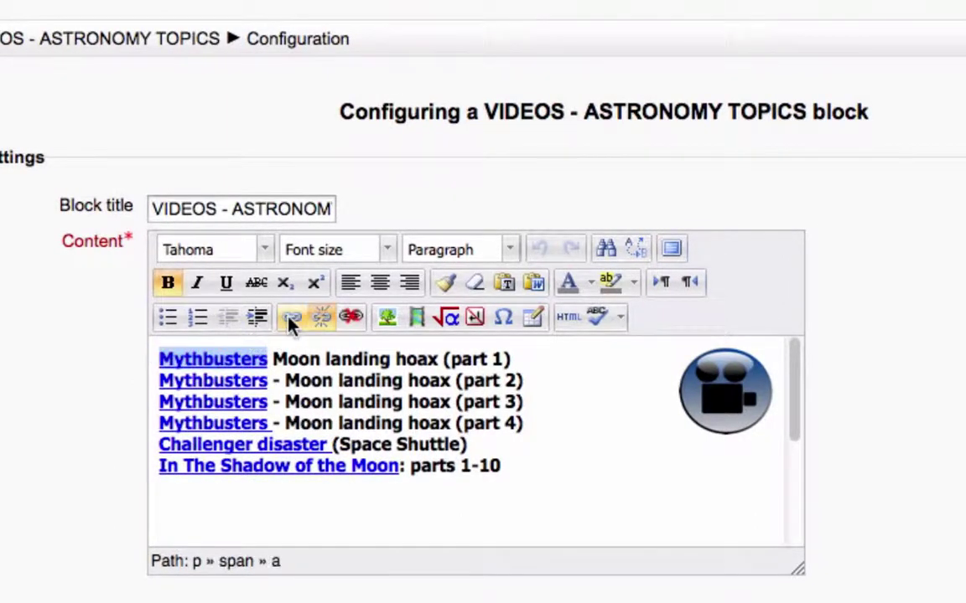
click(291, 319)
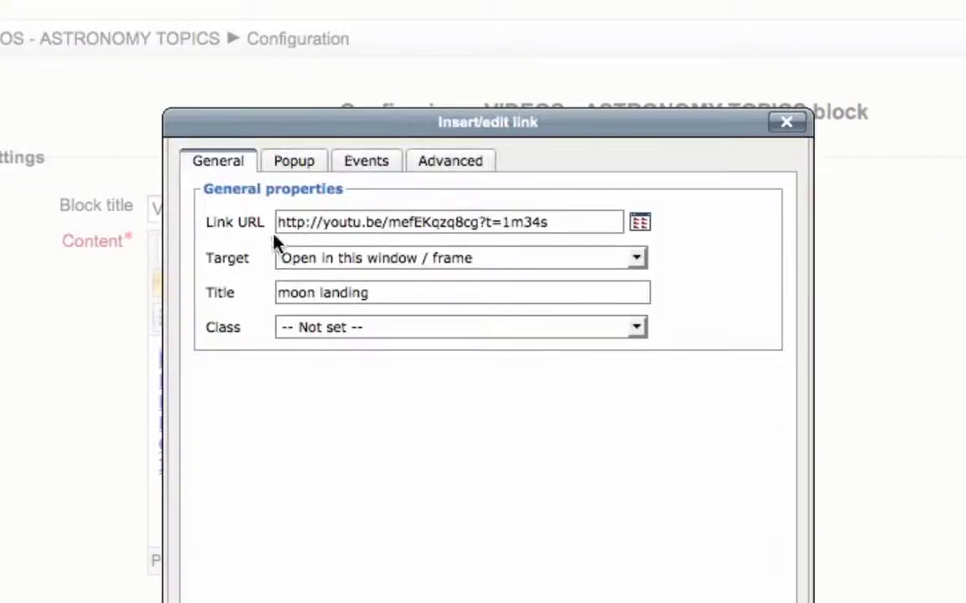
click(469, 270)
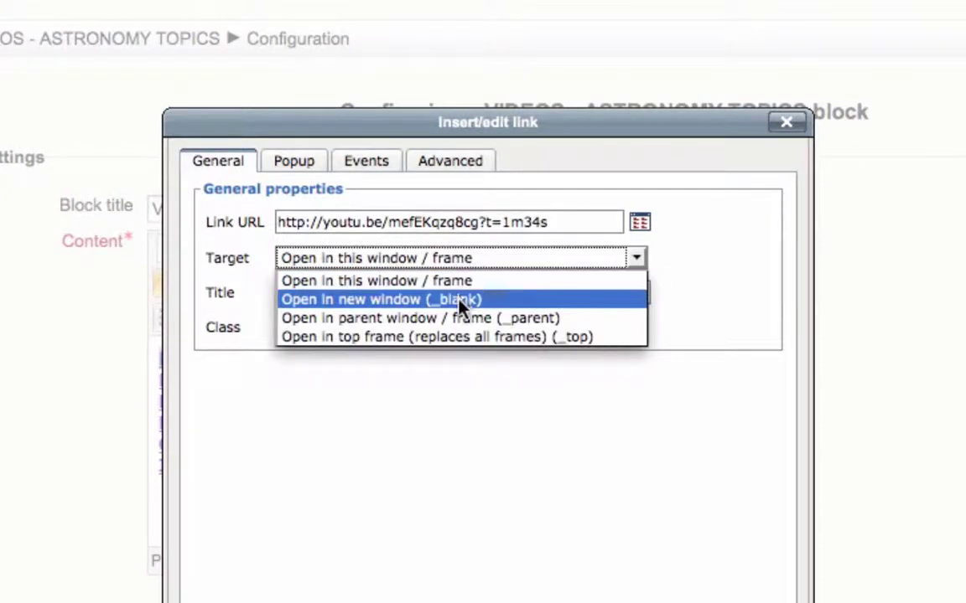
click(507, 278)
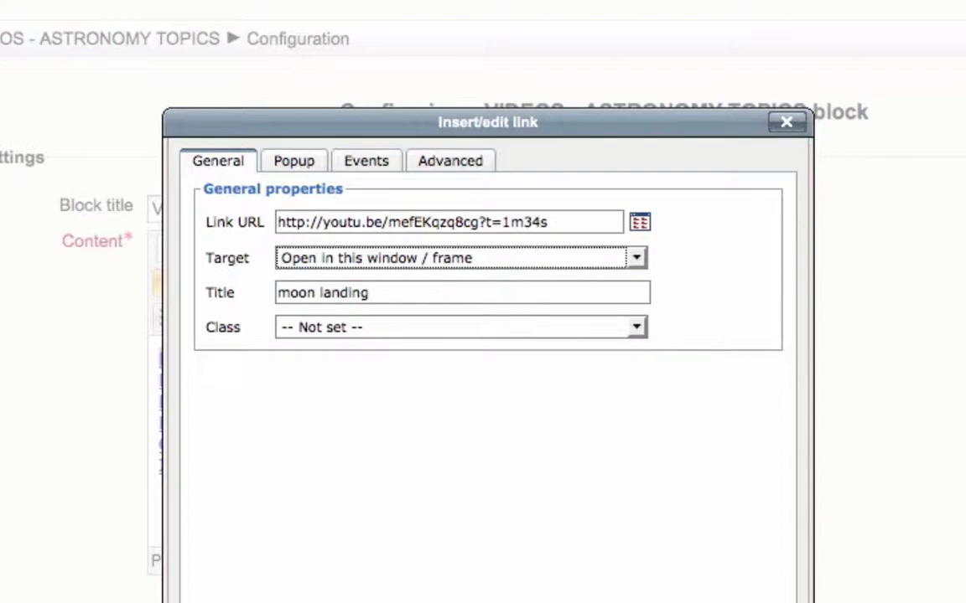
key(Return)
- Examine the block's default region, default weight and page type display options without changing them
scroll(922, 518, down, 2)
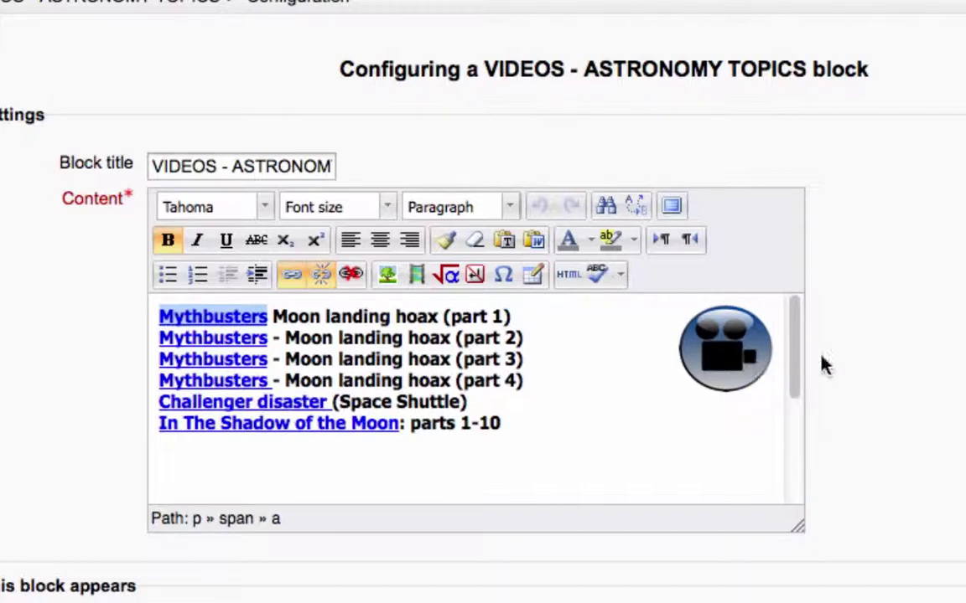
scroll(483, 302, down, 3)
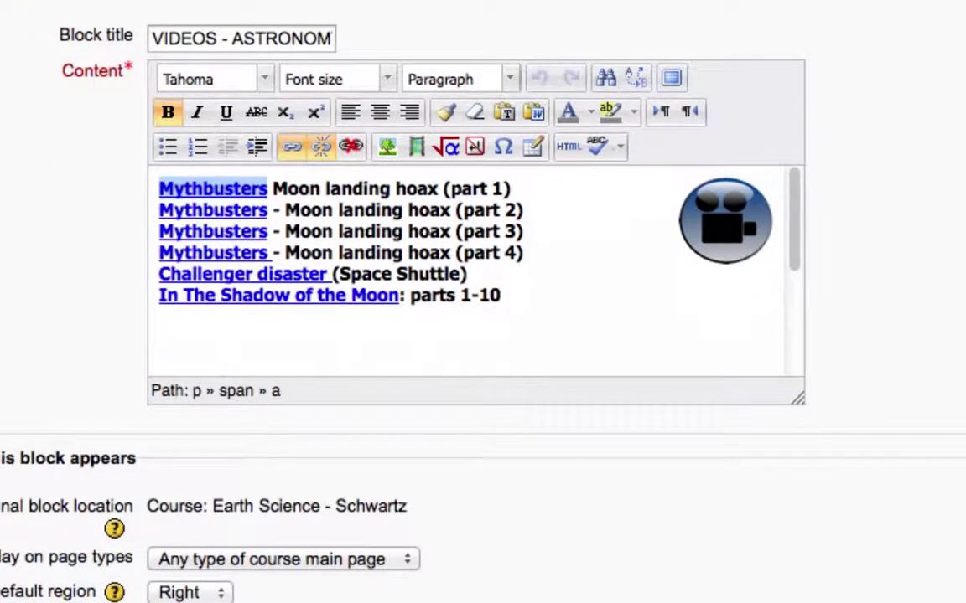
double_click(369, 189)
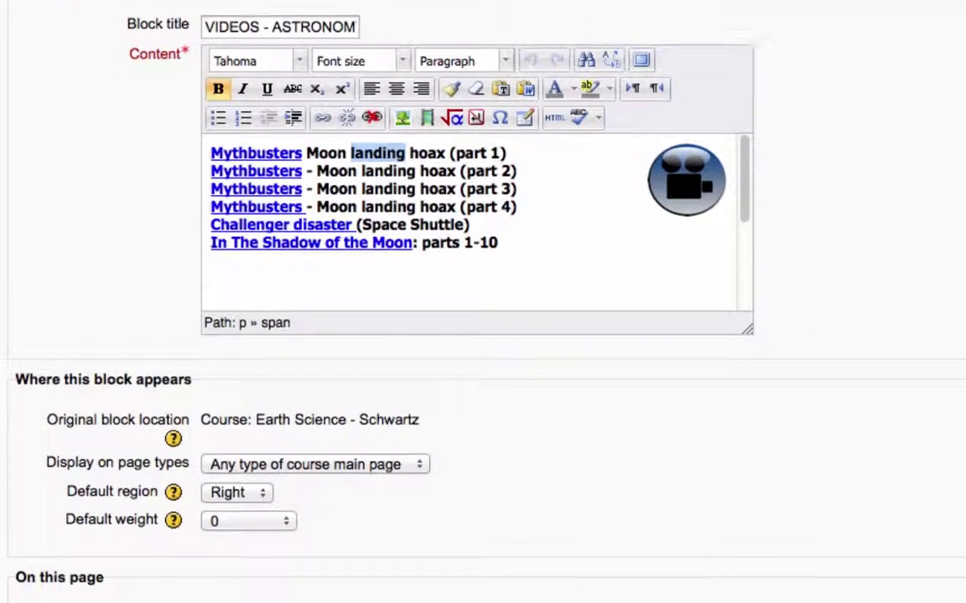
scroll(943, 409, down, 5)
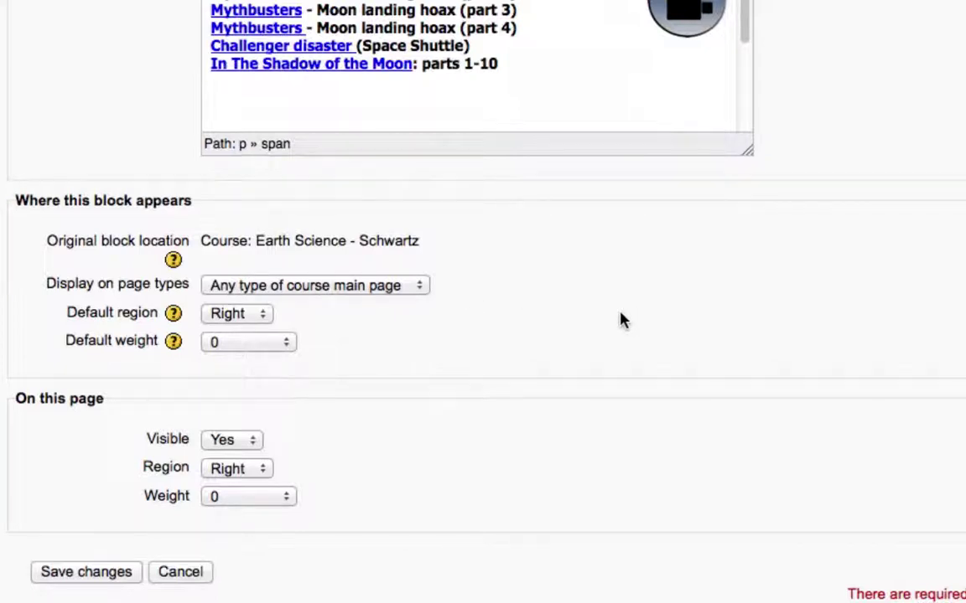
click(249, 316)
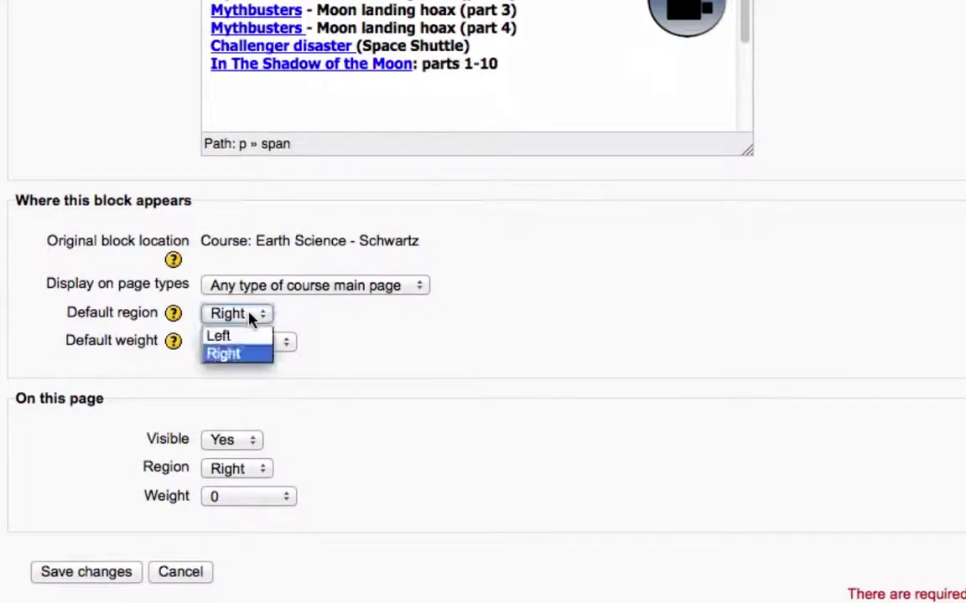
click(242, 353)
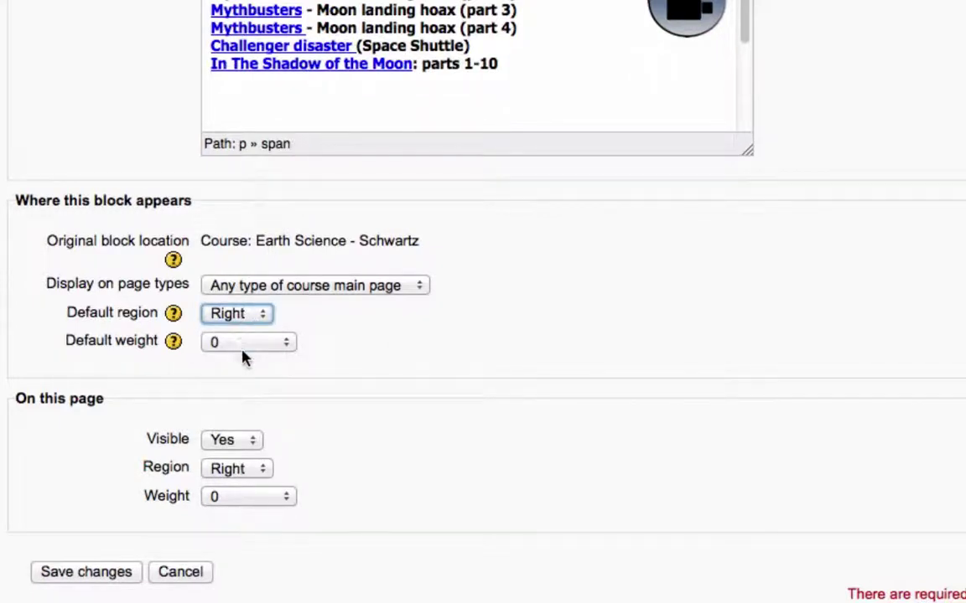
click(246, 344)
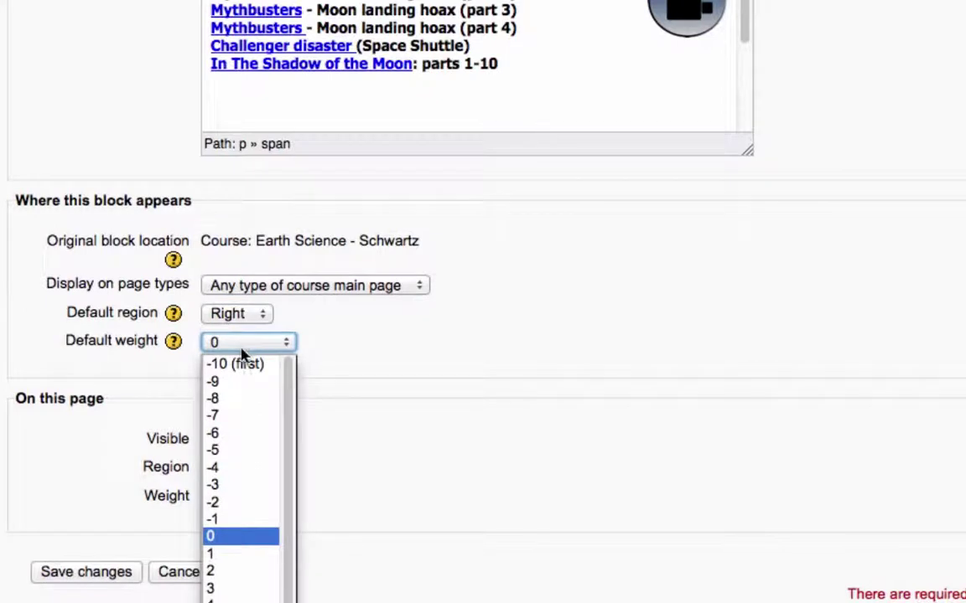
click(470, 342)
click(394, 288)
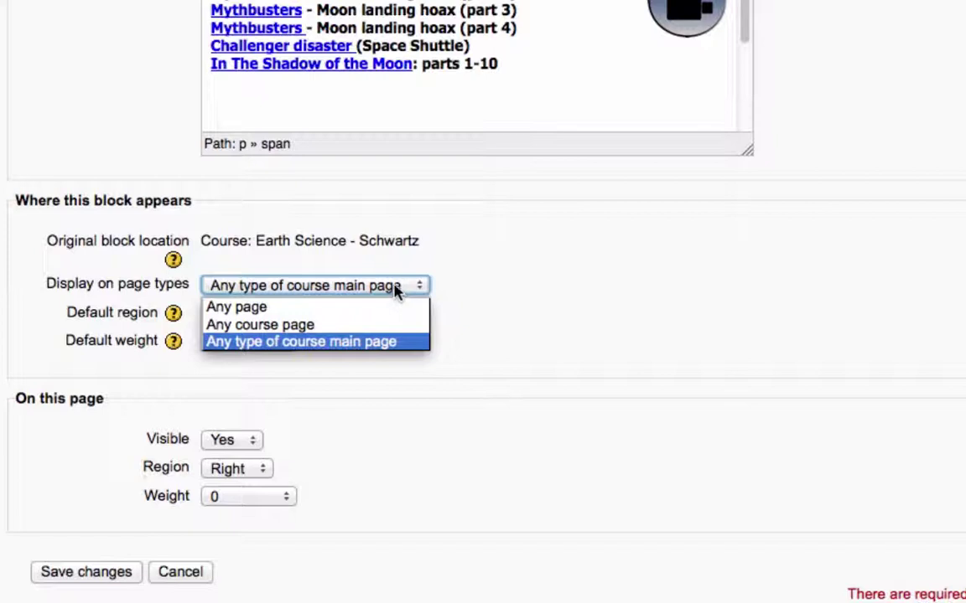
click(591, 266)
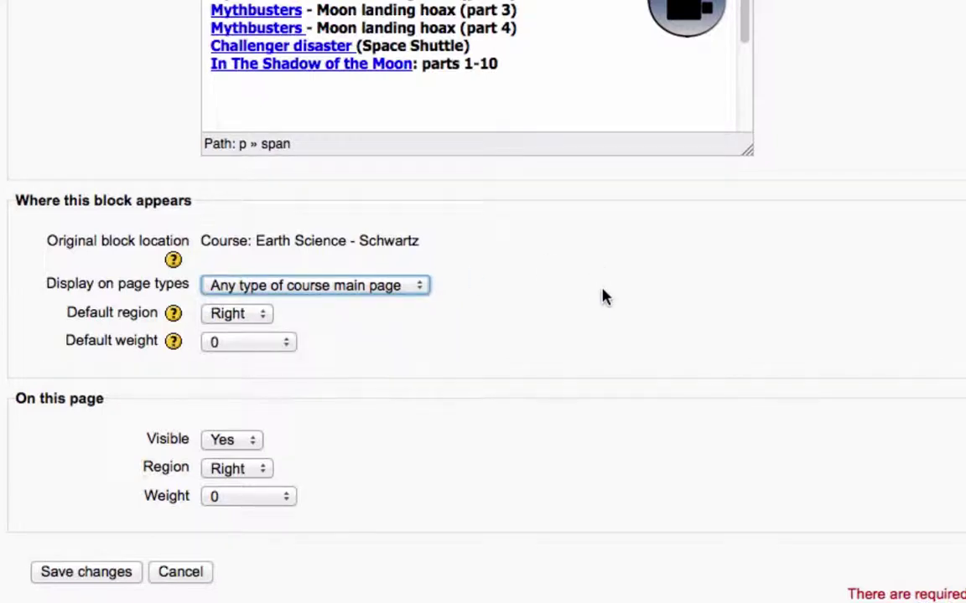
- Save the astronomy videos block's settings and close the Earth Science course to bring up the 2nd Grade course
click(107, 576)
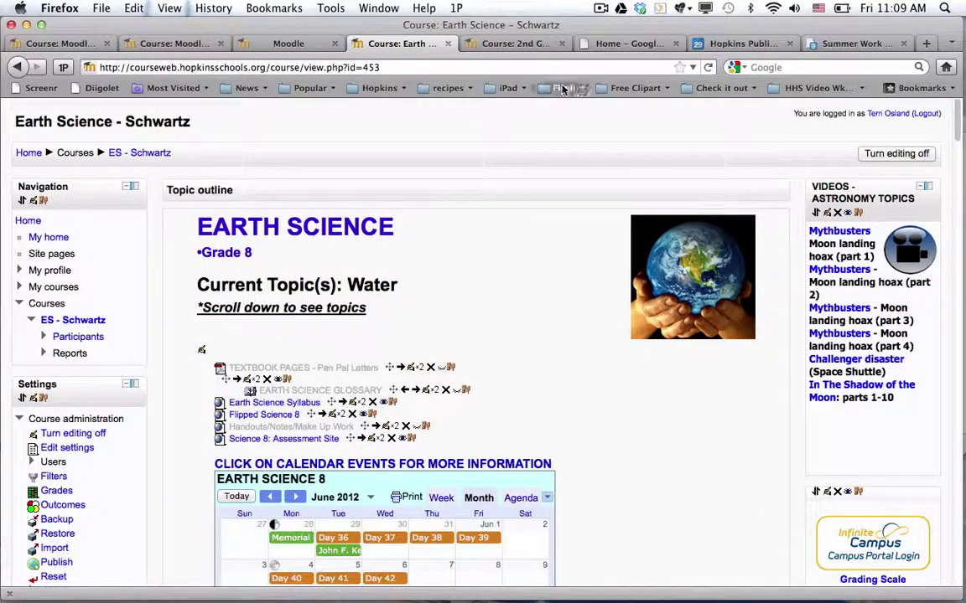
click(447, 44)
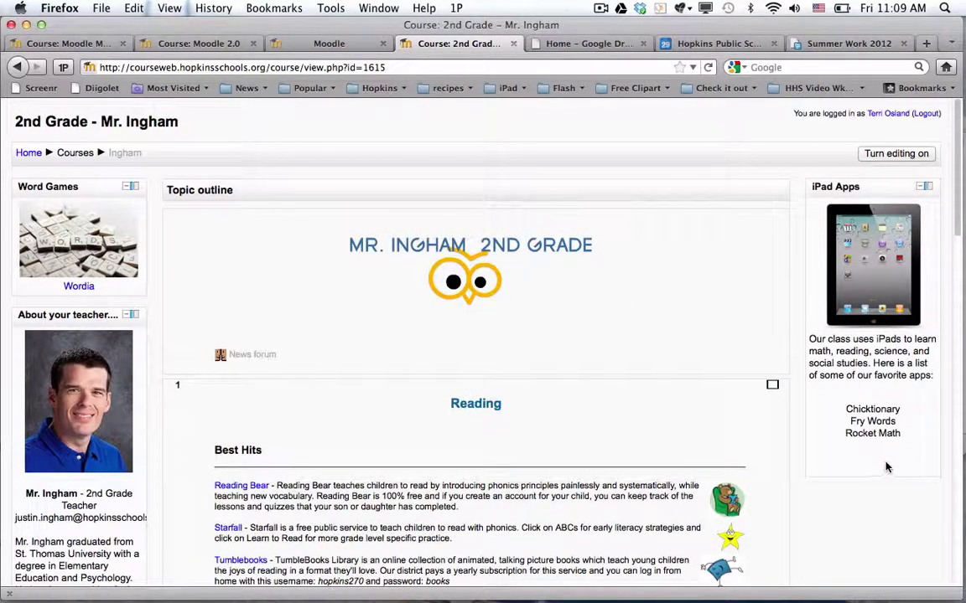
- Look over the 2nd Grade course's Reading, Writing and Spelling topics to see how links are presented with descriptions and pictures
scroll(849, 467, down, 2)
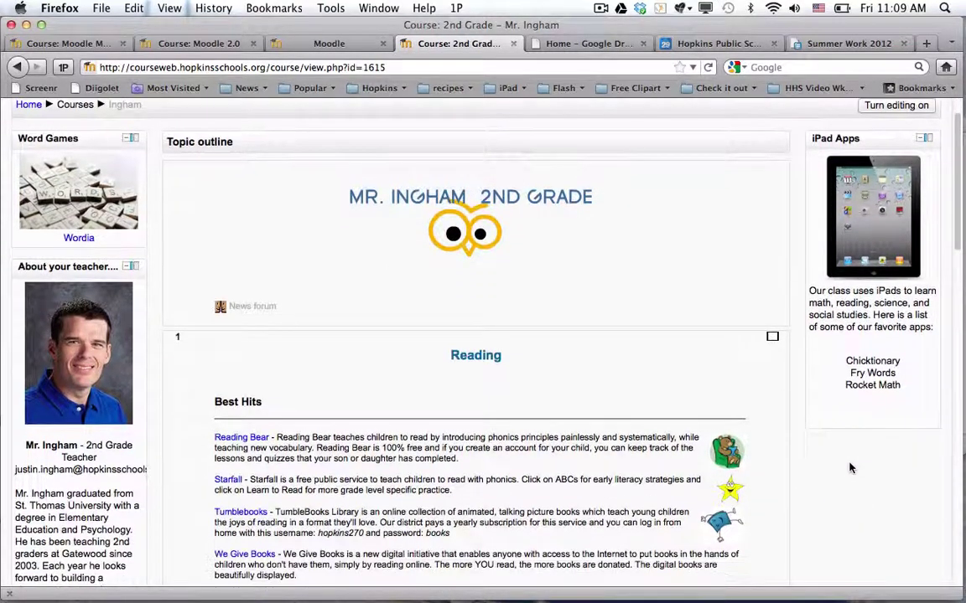
scroll(849, 467, down, 1)
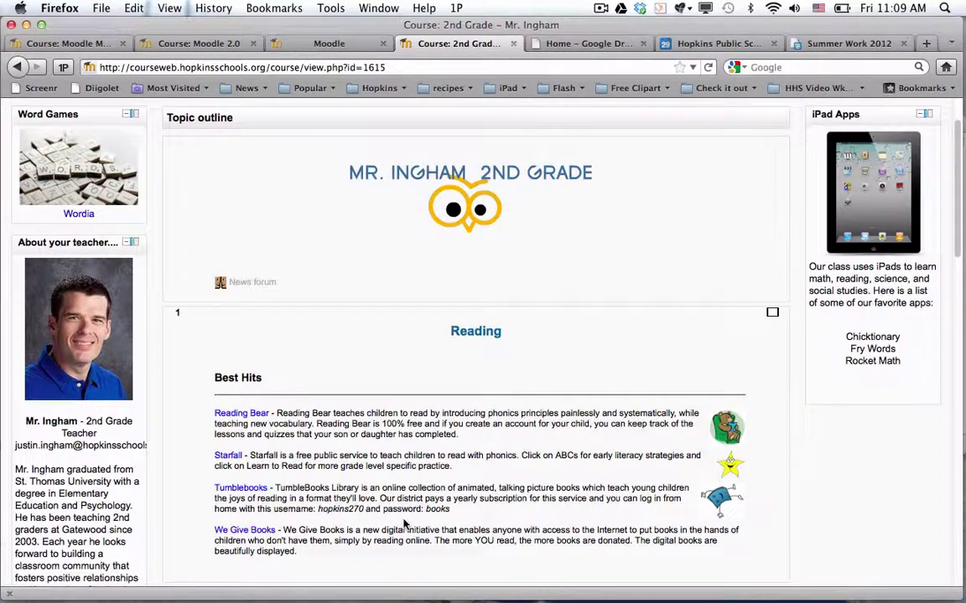
scroll(428, 405, down, 10)
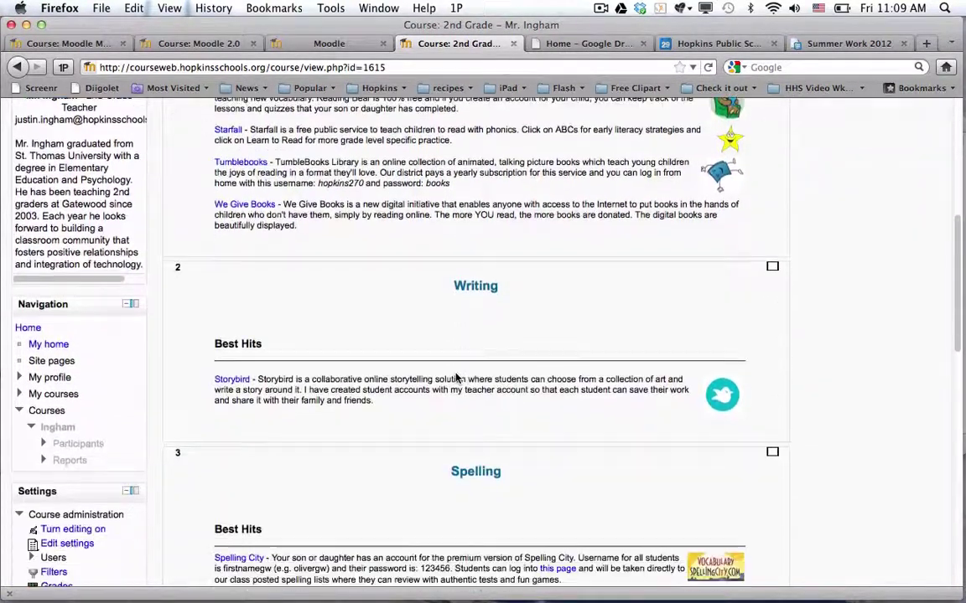
scroll(455, 386, up, 9)
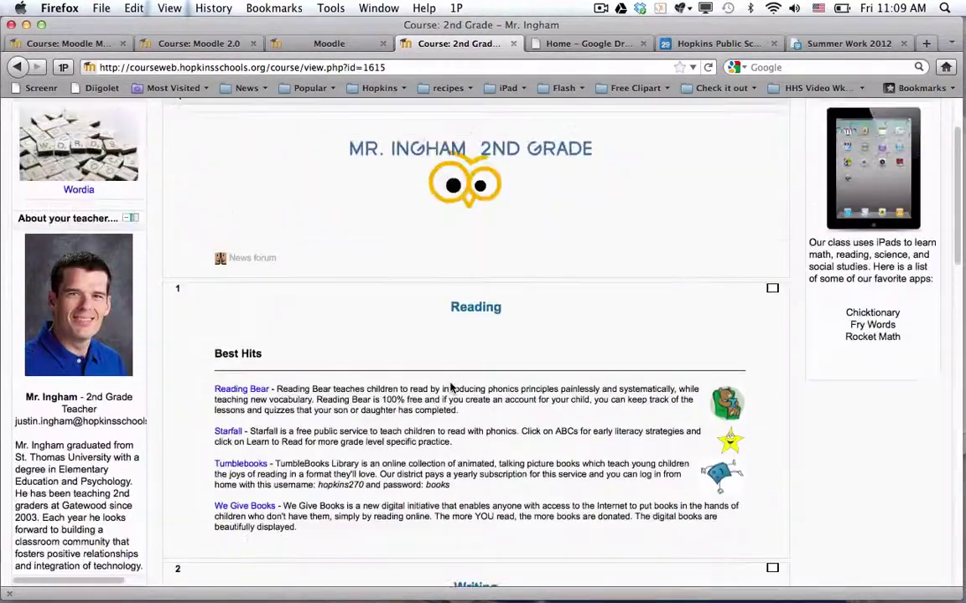
scroll(451, 387, up, 1)
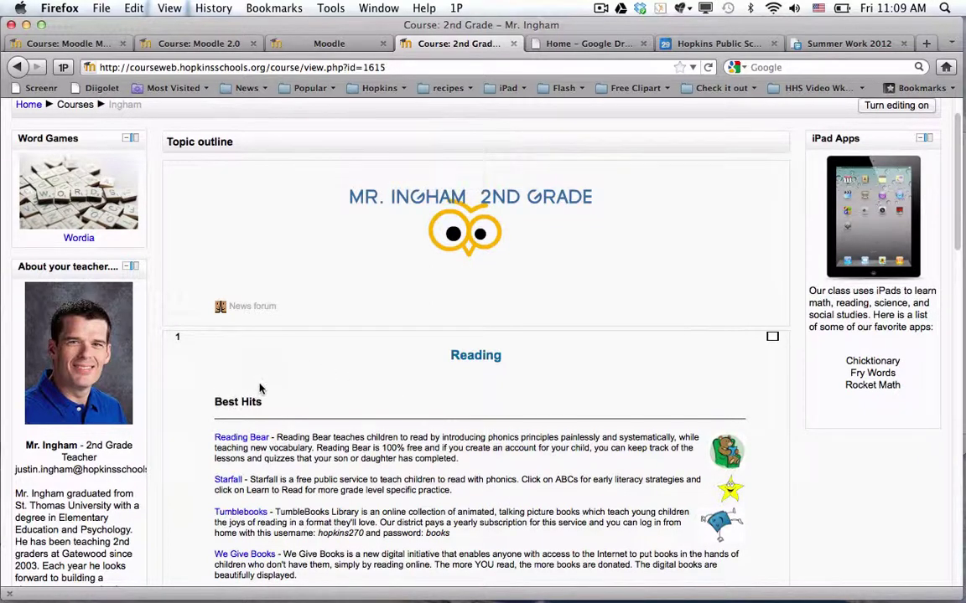
scroll(456, 346, down, 1)
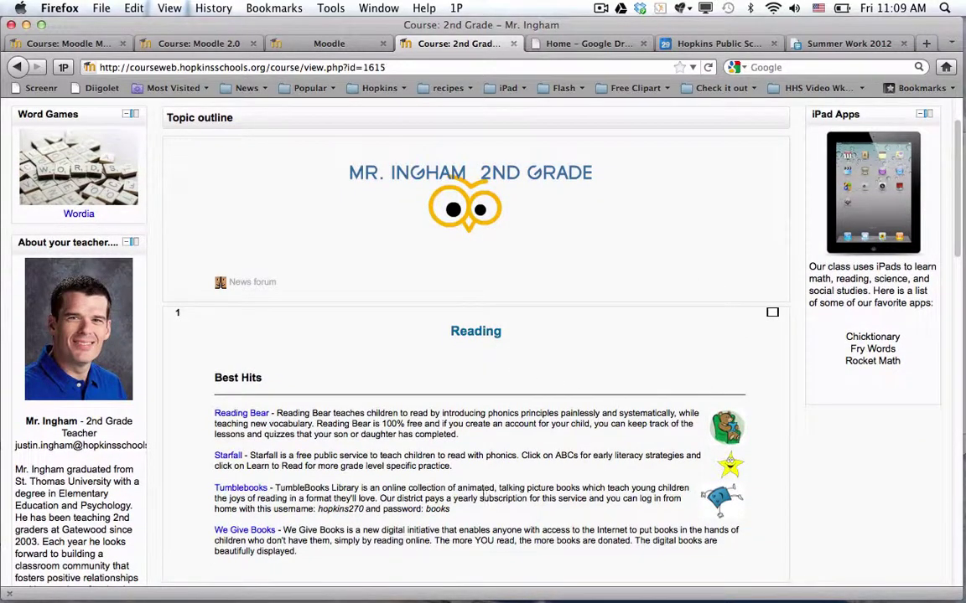
scroll(561, 386, up, 3)
- Turn on editing in the 2nd Grade course and check the Label option among the resources available for the Reading topic
click(916, 153)
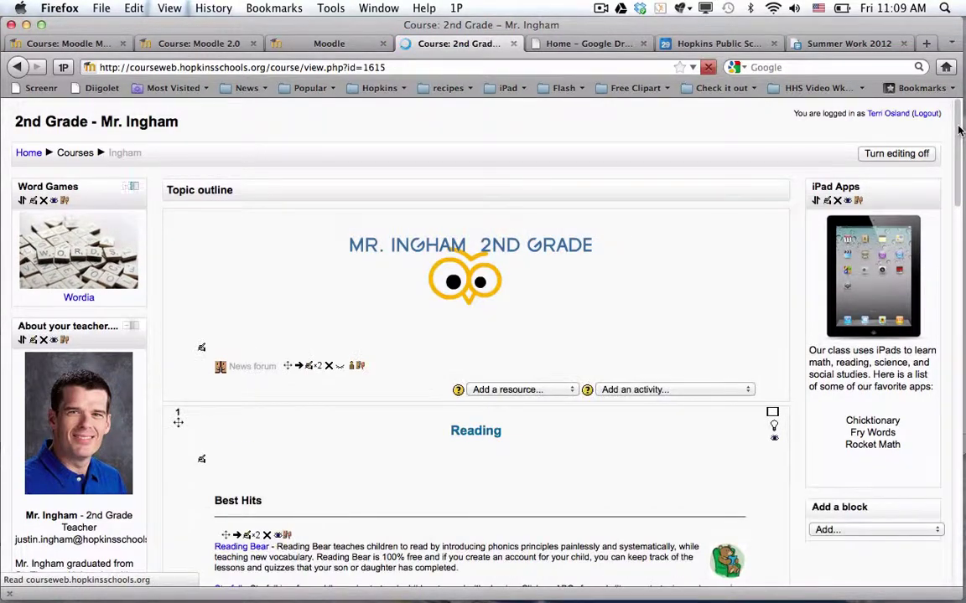
scroll(737, 284, down, 5)
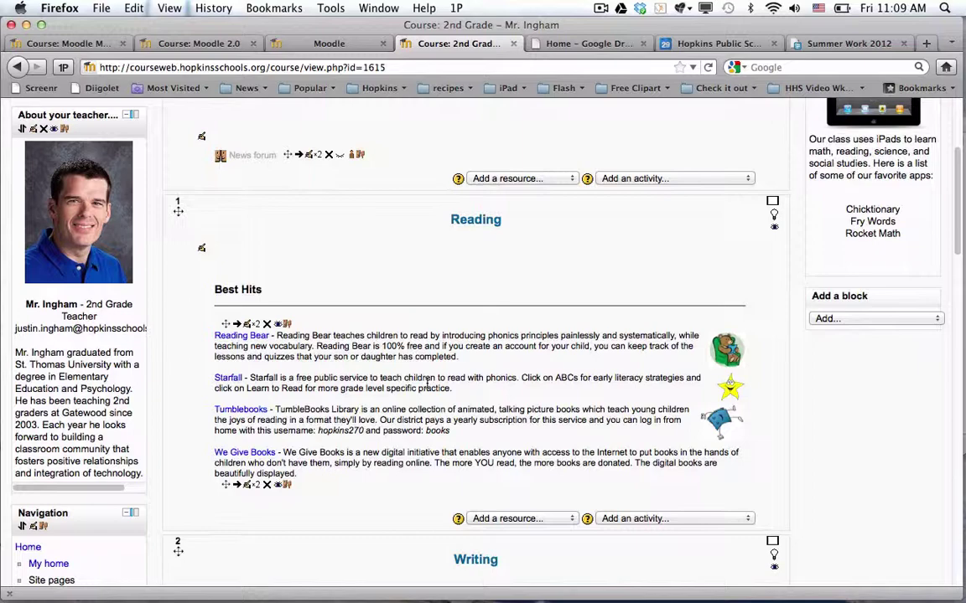
click(493, 519)
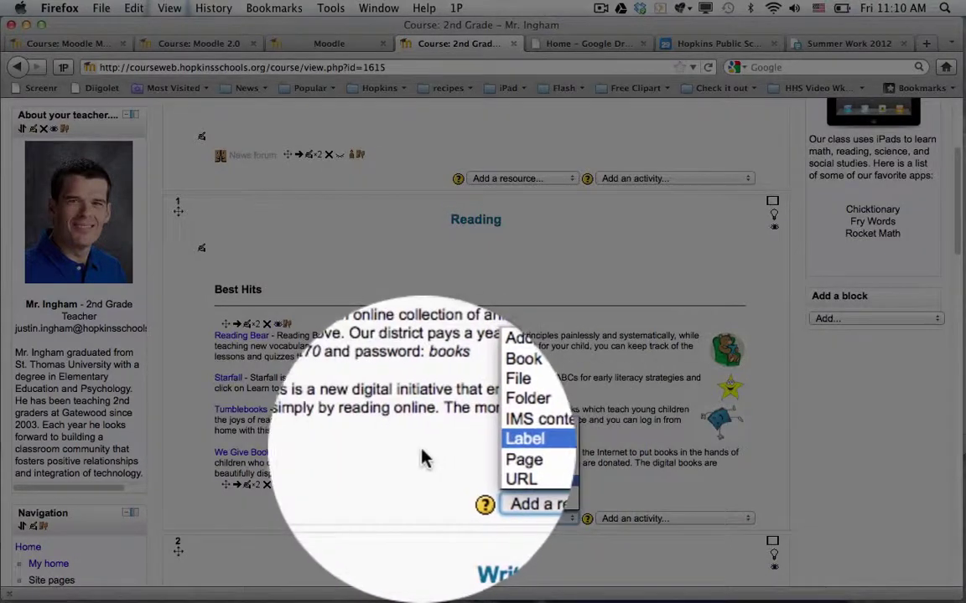
click(377, 456)
- Open the Reading topic's Best Hits links label for editing and examine its linked titles, descriptions and images, starting at Reading Bear
click(251, 458)
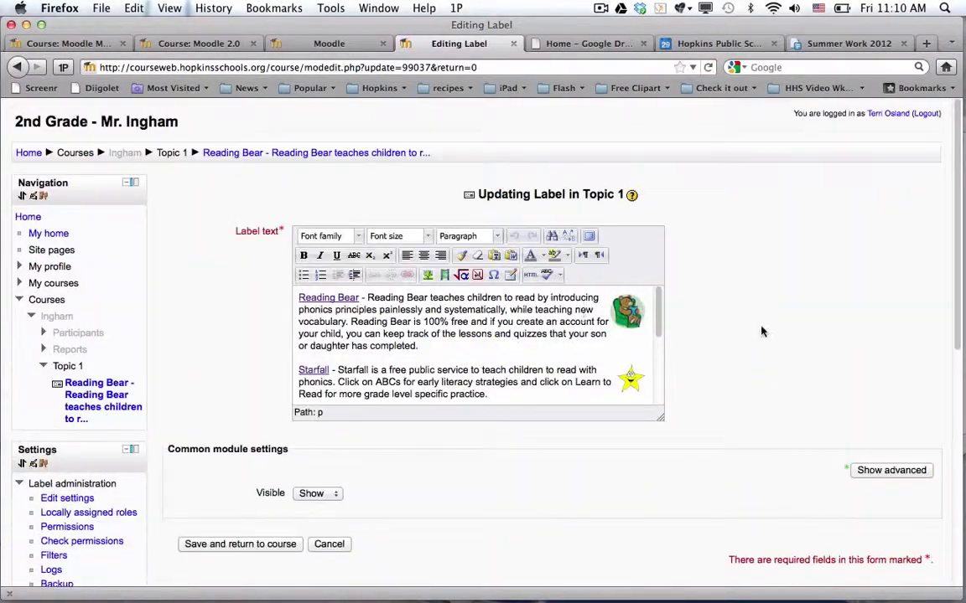
scroll(758, 330, down, 1)
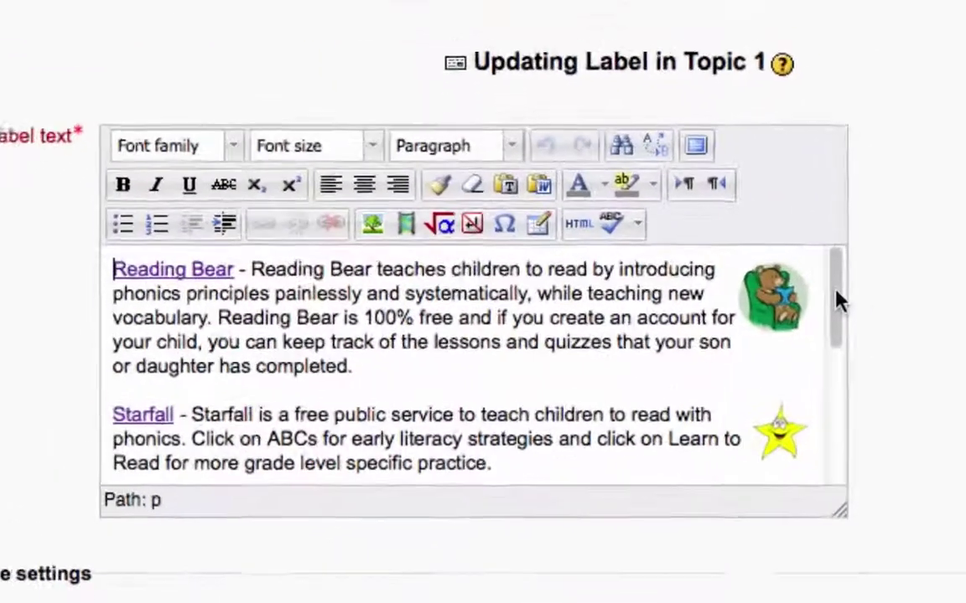
scroll(652, 298, down, 1)
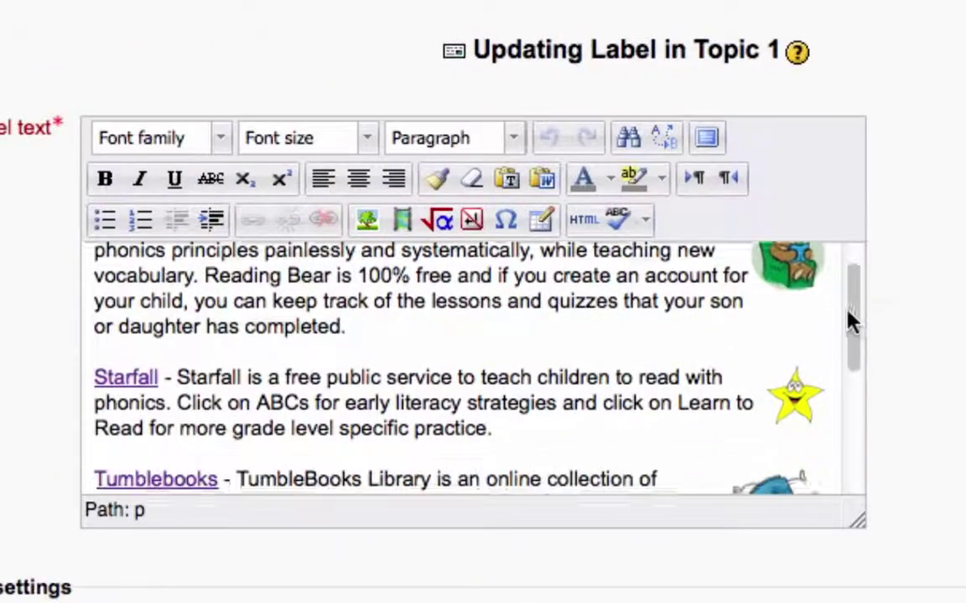
scroll(653, 294, up, 1)
key(Right)
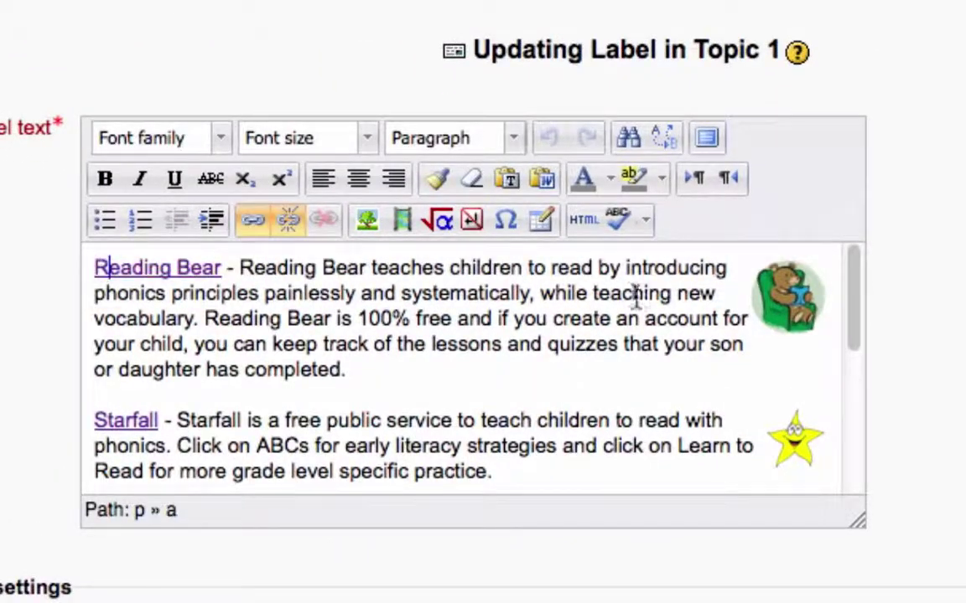